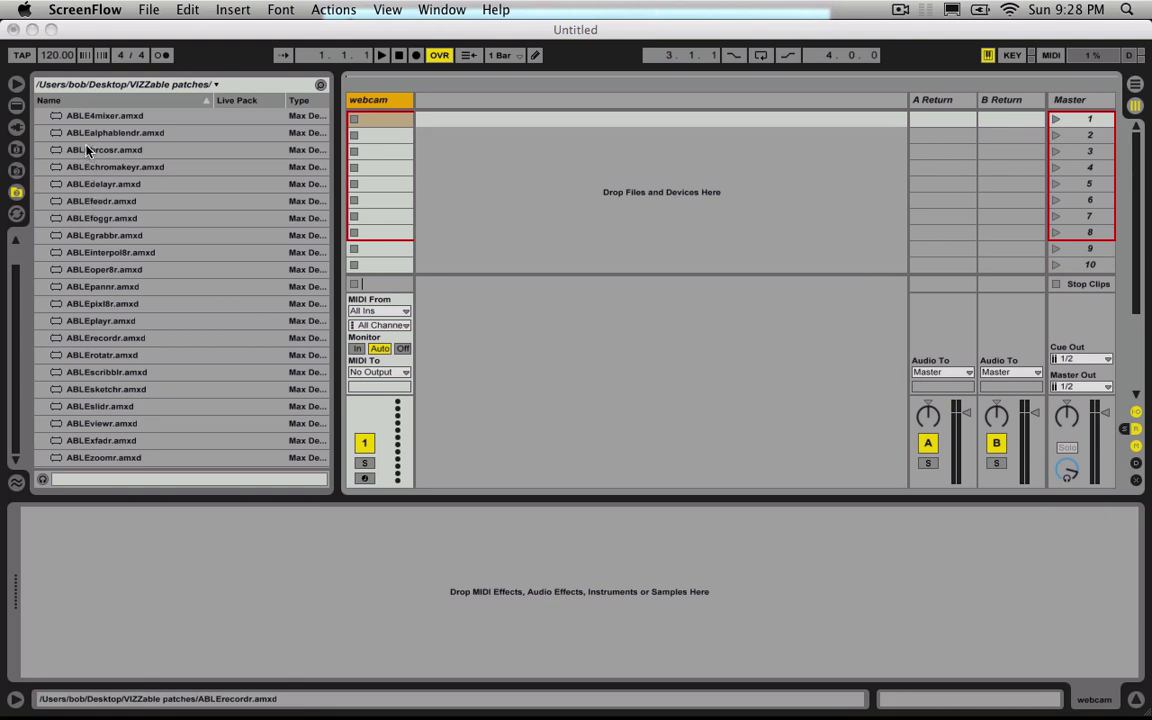
Load ABLEgrabbr onto the webcam track, start its live webcam capture, and name its output 'grabber'.
{"action": "left_click", "coordinate": [106, 238]}
{"action": "left_click_drag", "start_coordinate": [184, 574], "coordinate": [241, 617]}
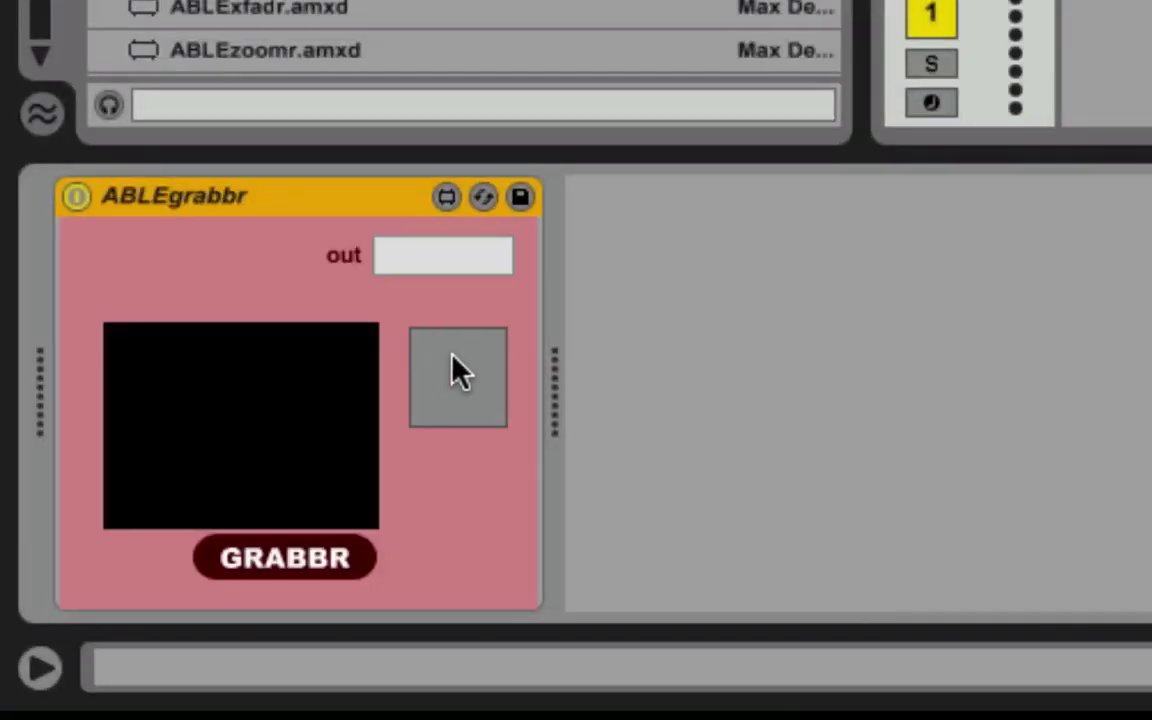
{"action": "left_click", "coordinate": [181, 580]}
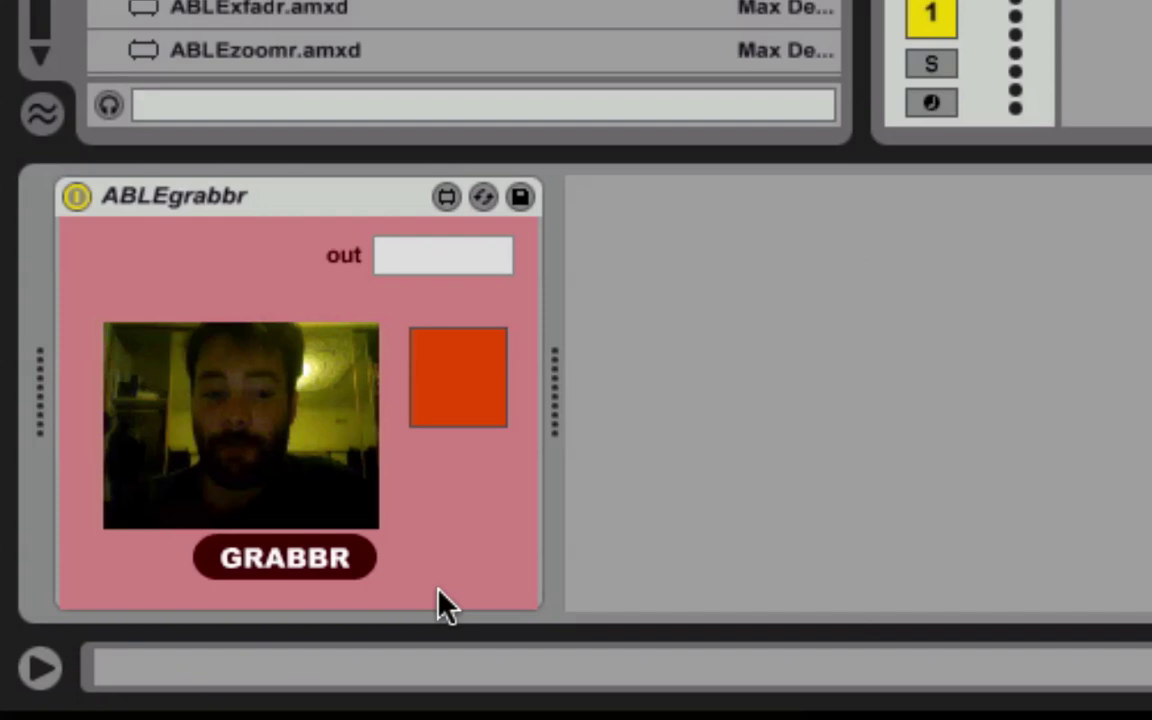
{"action": "left_click", "coordinate": [408, 262]}
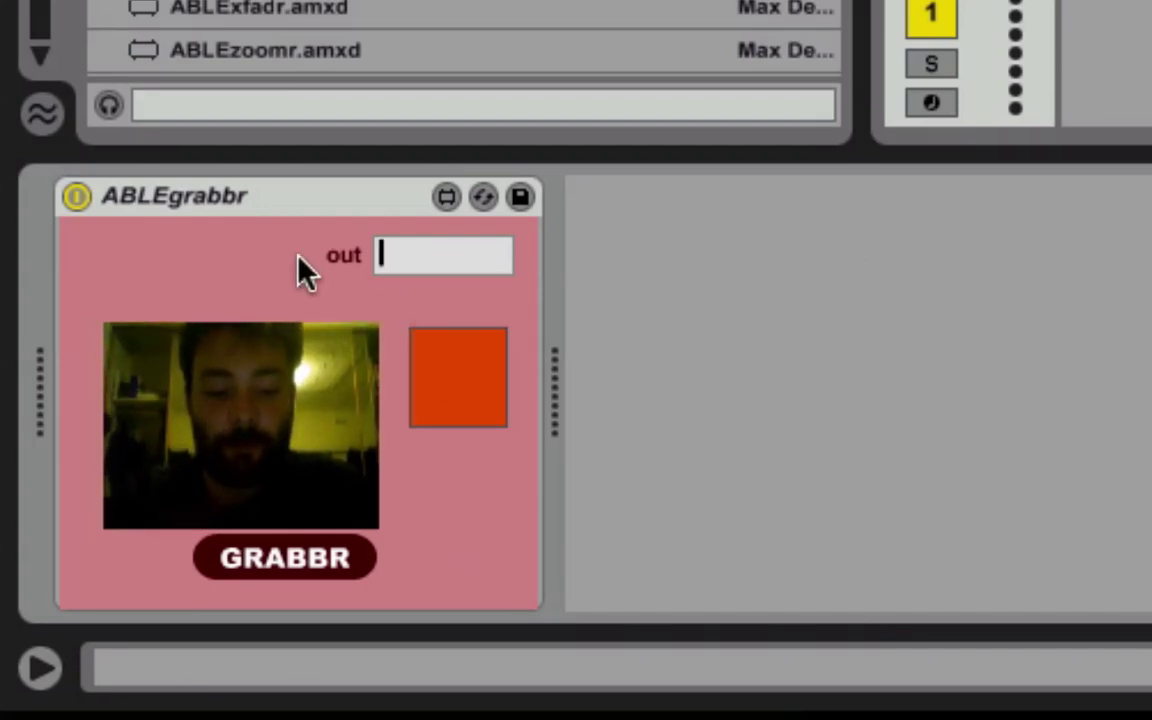
{"action": "type", "text": "grabber"}
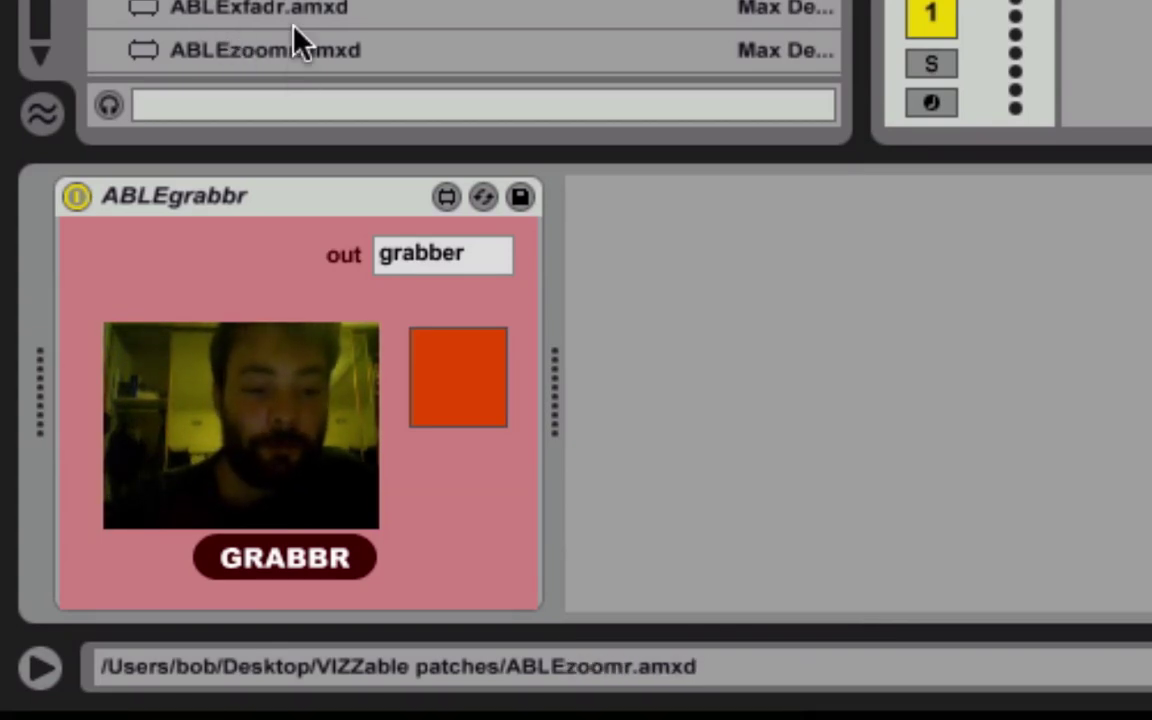
{"action": "left_click_drag", "start_coordinate": [260, 10], "coordinate": [512, 432]}
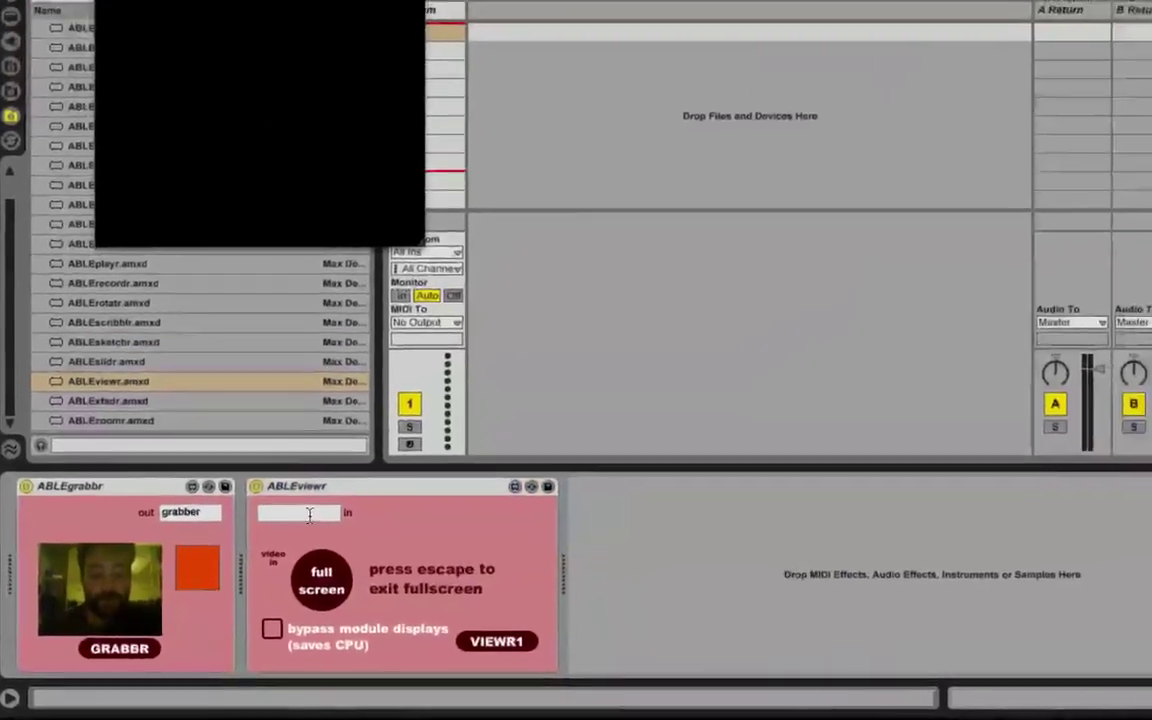
{"action": "left_click", "coordinate": [516, 375]}
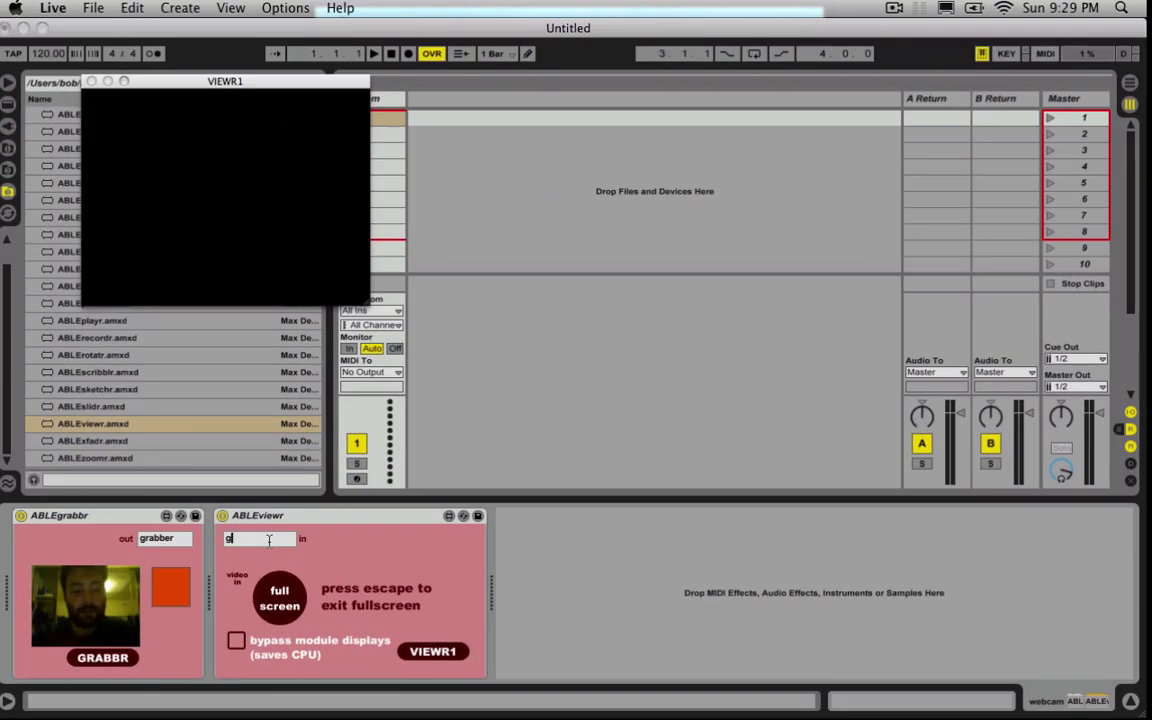
{"action": "type", "text": "grabber"}
{"action": "key", "text": "Return"}
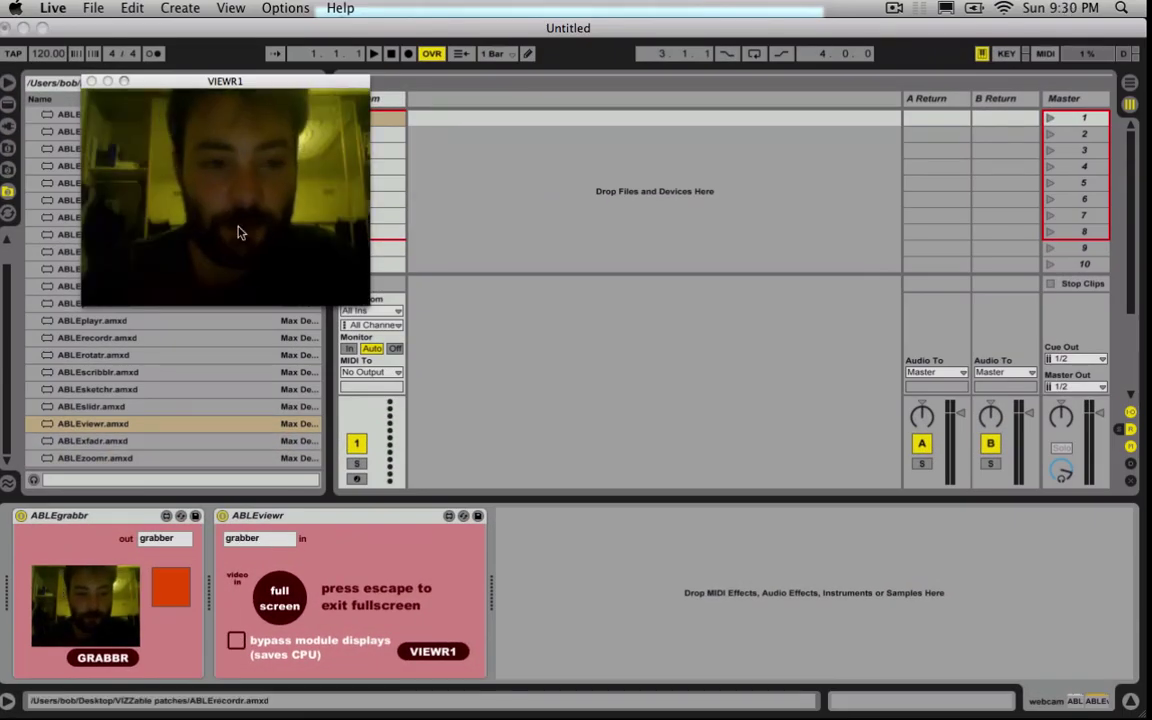
{"action": "left_click_drag", "start_coordinate": [150, 88], "coordinate": [666, 90]}
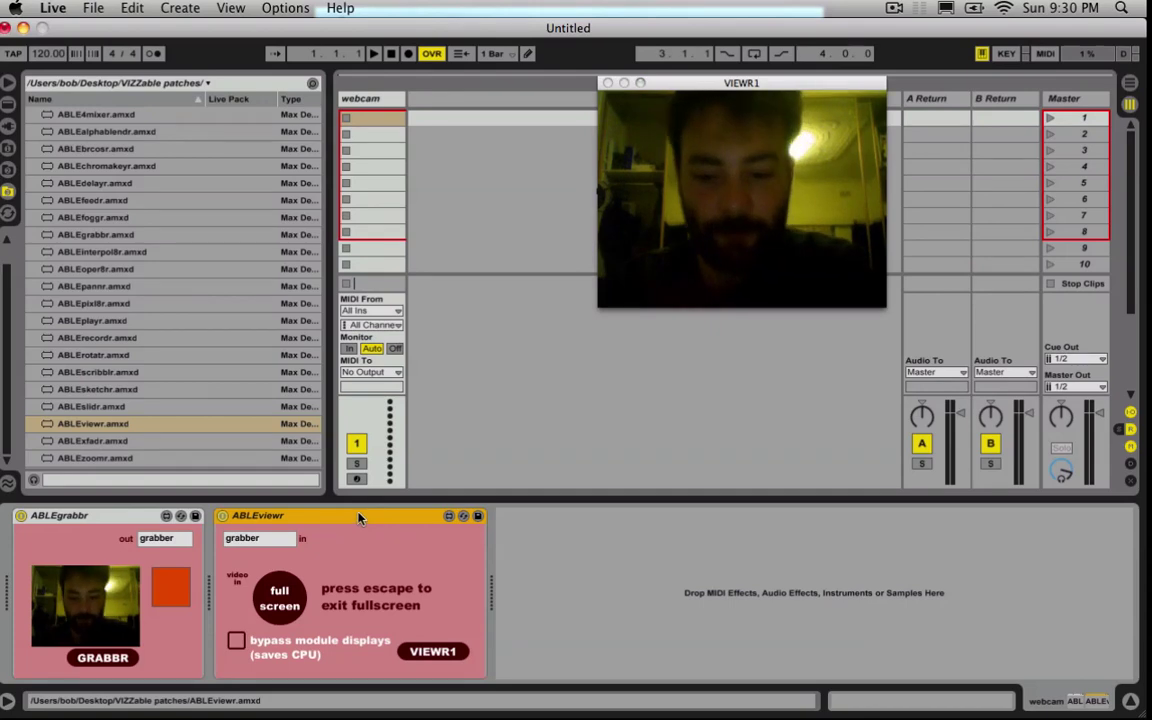
{"action": "key", "text": "Delete"}
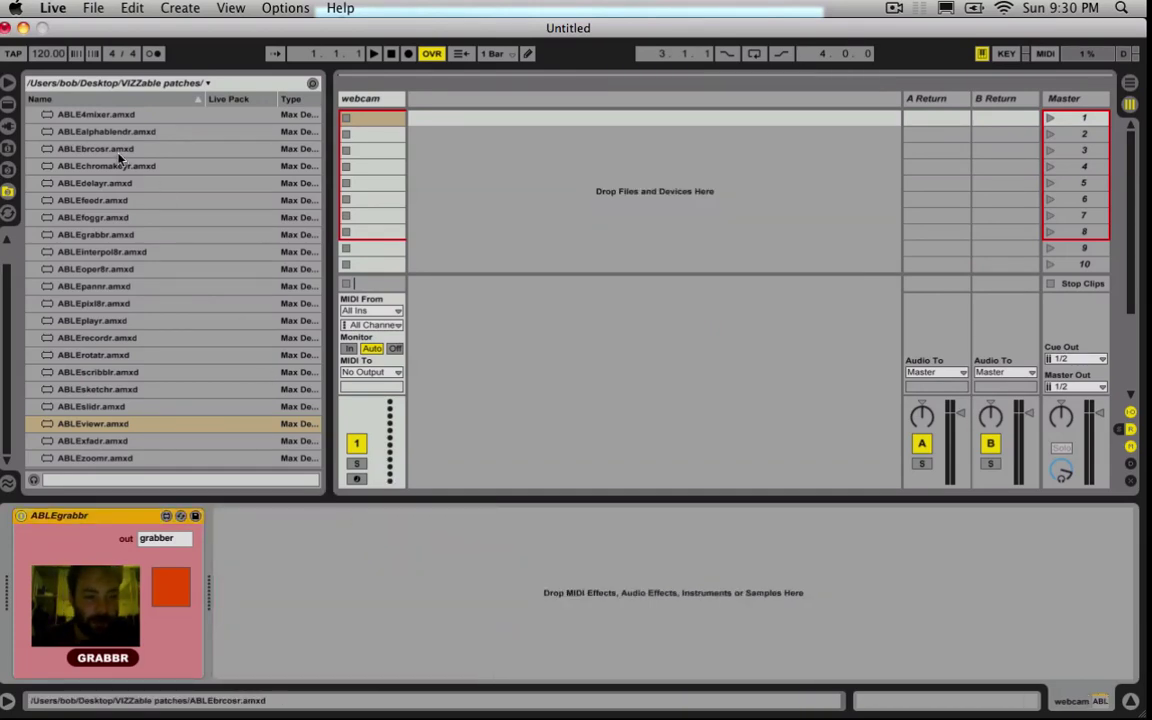
Add ABLEbrcosr after the grabber with input 'grabber' and output 'grabber2'.
{"action": "left_click_drag", "start_coordinate": [118, 152], "coordinate": [360, 553]}
{"action": "left_click", "coordinate": [273, 538]}
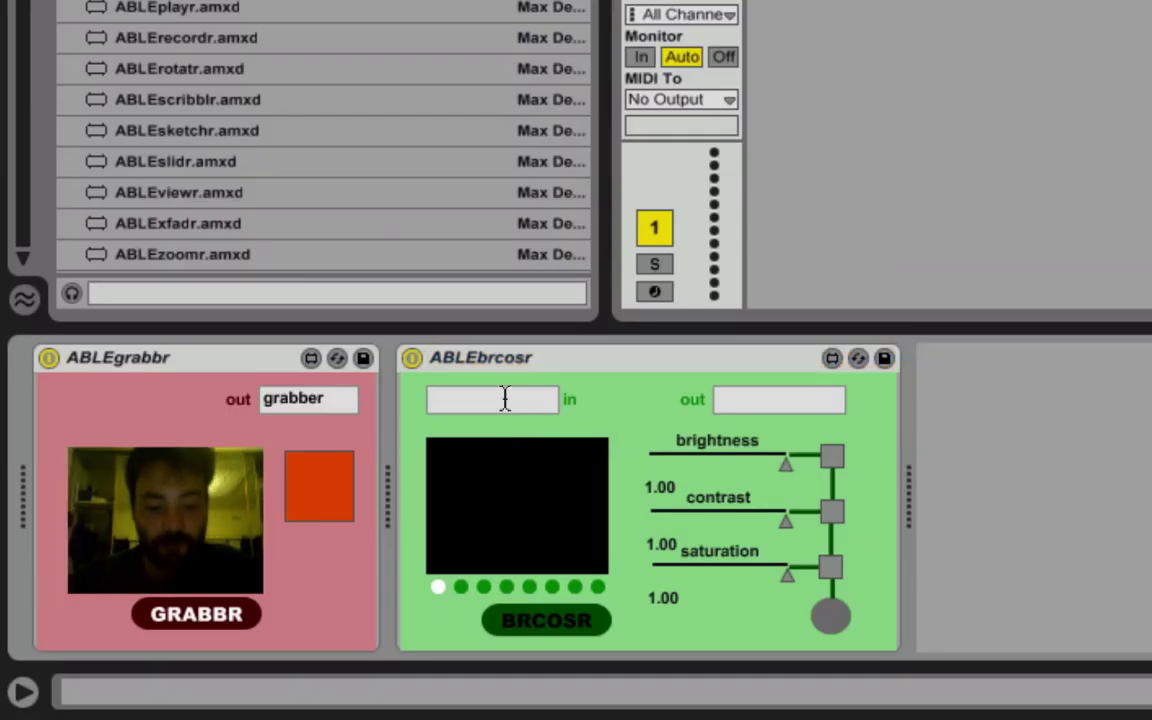
{"action": "type", "text": "grabber"}
{"action": "key", "text": "Return"}
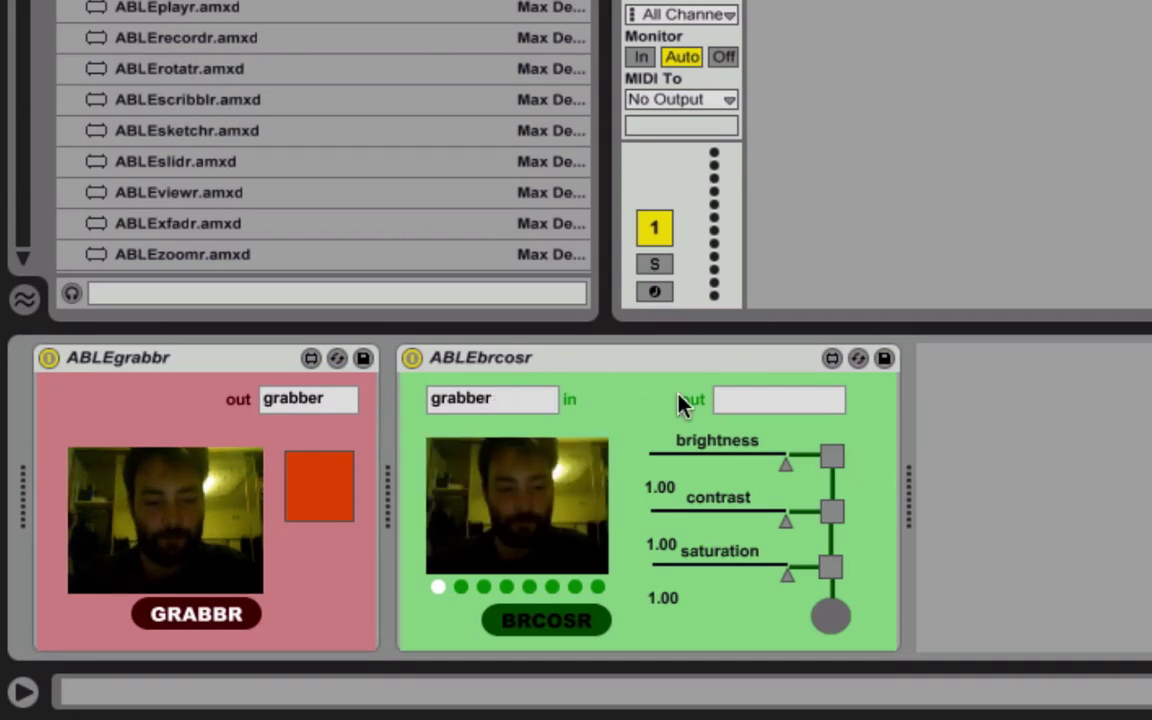
{"action": "left_click", "coordinate": [725, 399]}
{"action": "type", "text": "grabber"}
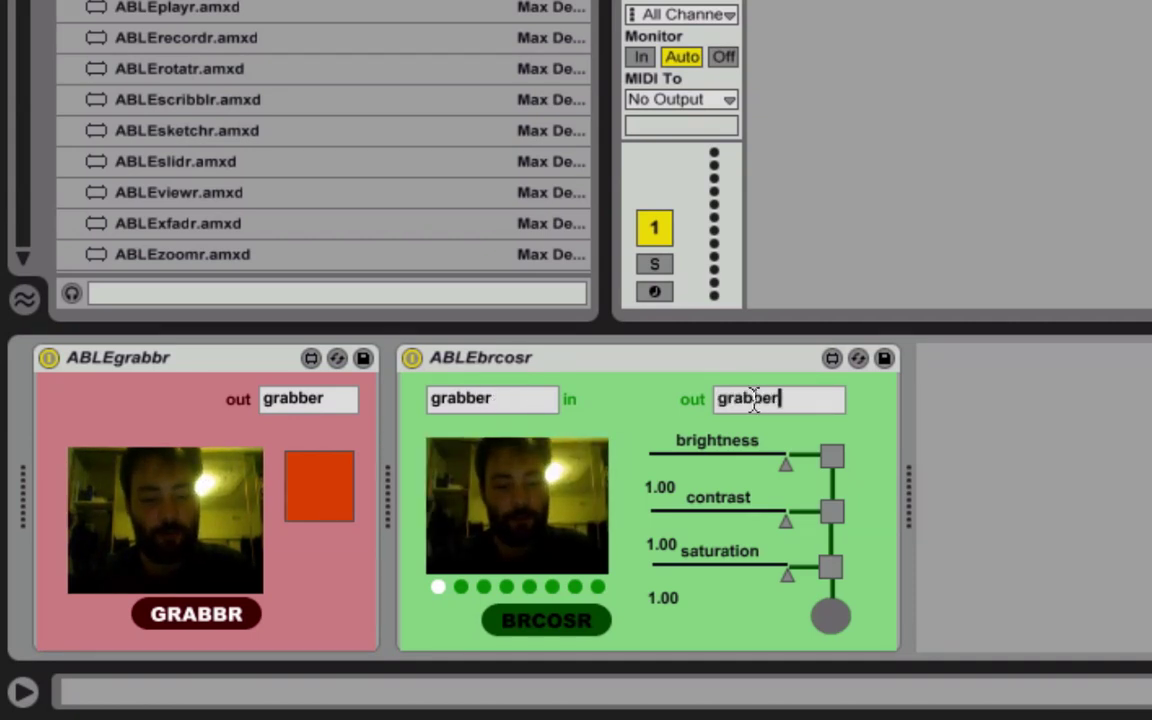
{"action": "type", "text": "2"}
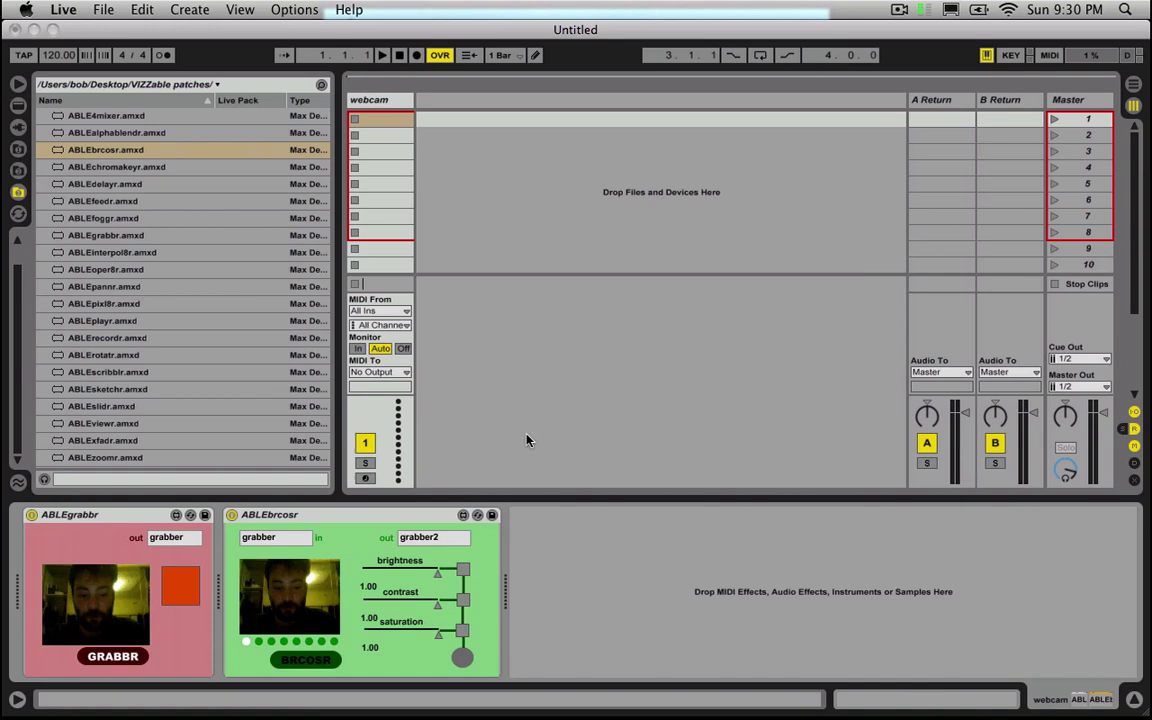
Add a new MIDI track and rename it 'player'.
{"action": "key", "text": "super+shift+t"}
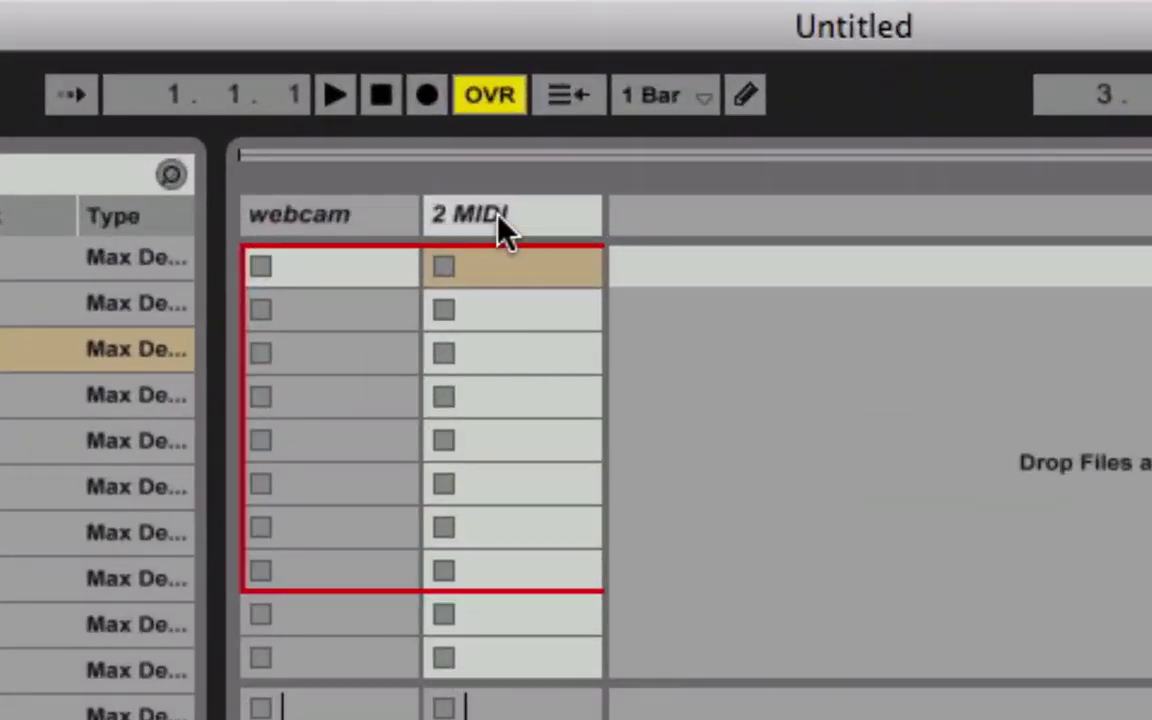
{"action": "left_click", "coordinate": [500, 228]}
{"action": "key", "text": "super+r"}
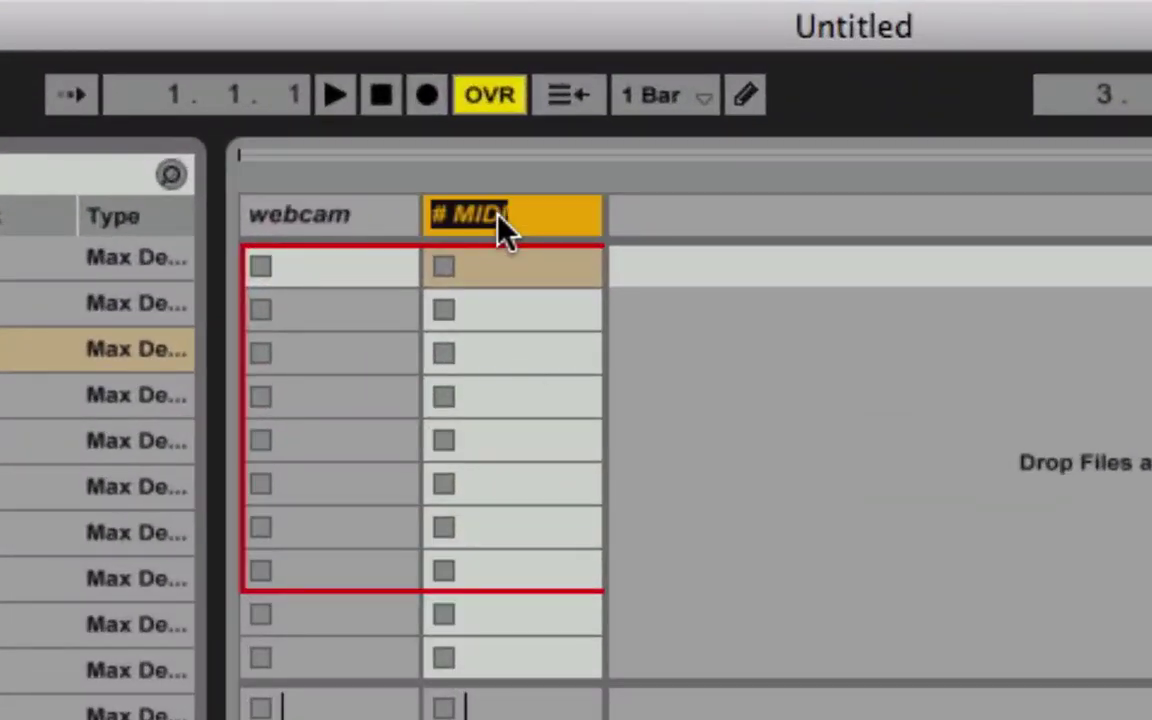
{"action": "type", "text": "player"}
{"action": "left_click", "coordinate": [745, 475]}
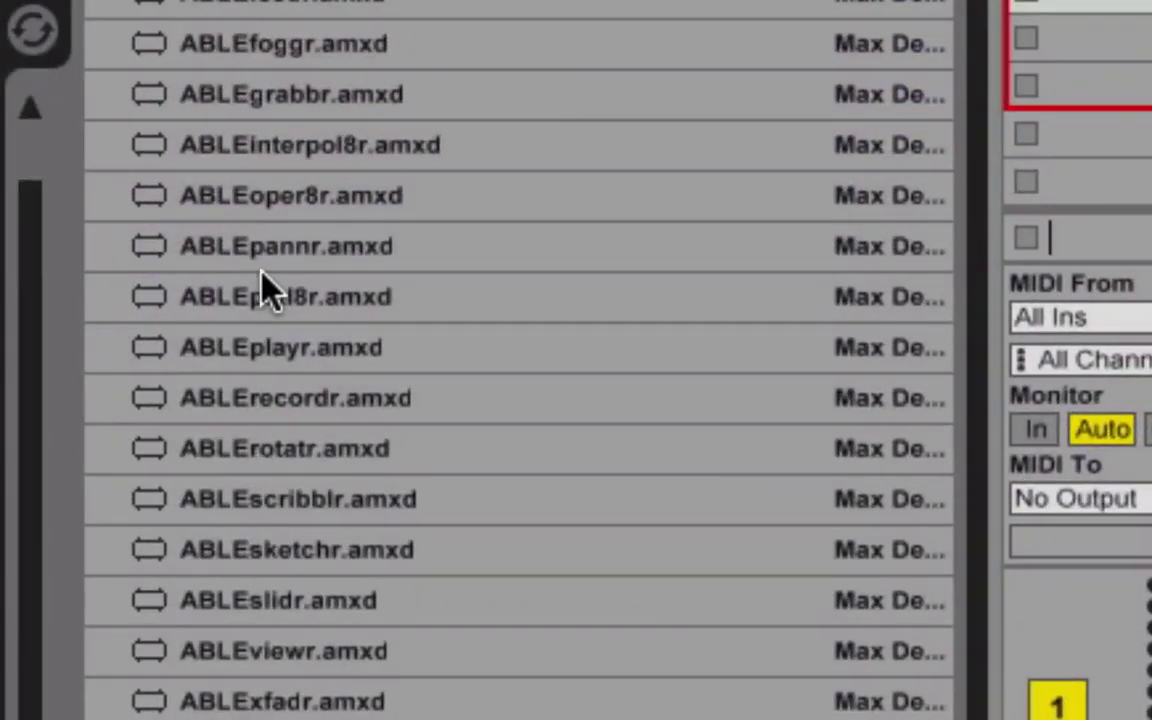
Load ABLEplayr onto the player track, name its output 'player', and set Monitor to In.
{"action": "left_click_drag", "start_coordinate": [268, 347], "coordinate": [661, 590]}
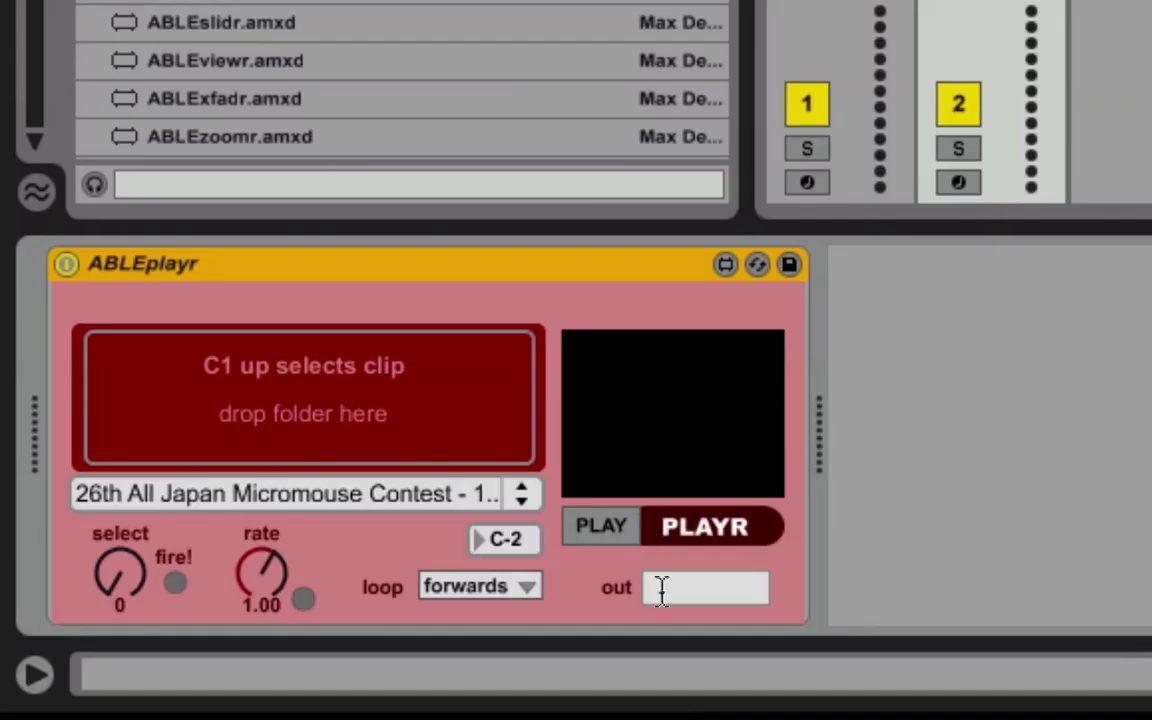
{"action": "left_click", "coordinate": [662, 590]}
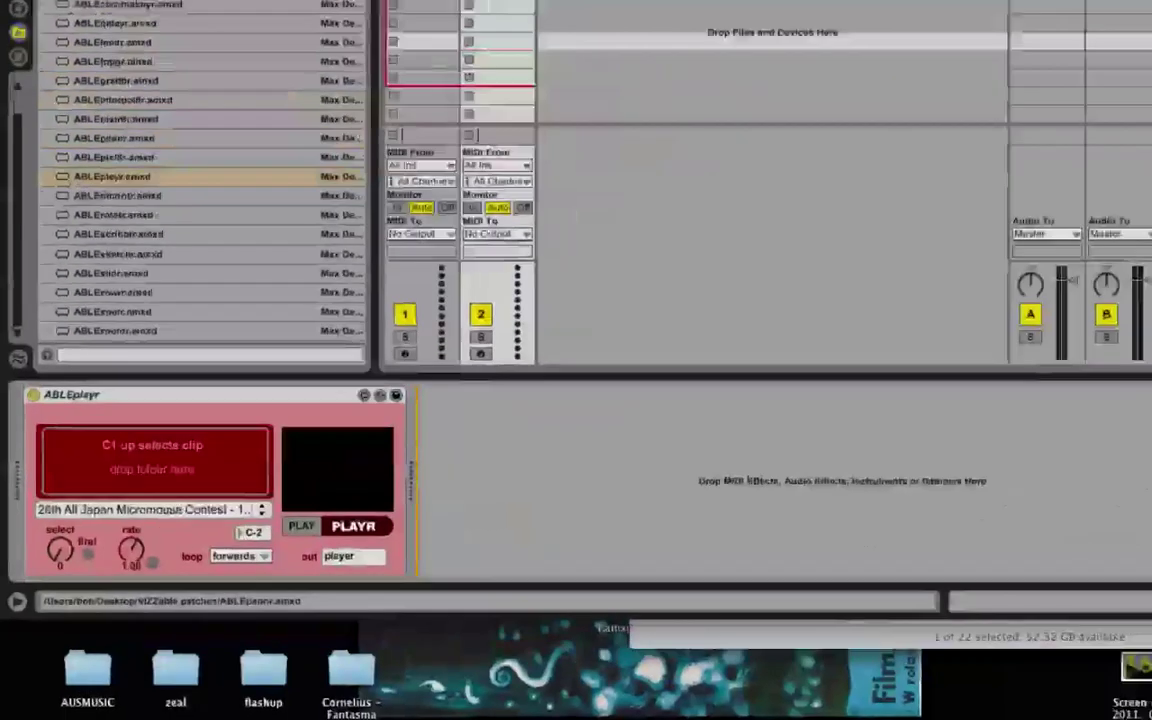
{"action": "key", "text": "F11"}
{"action": "key", "text": "F11"}
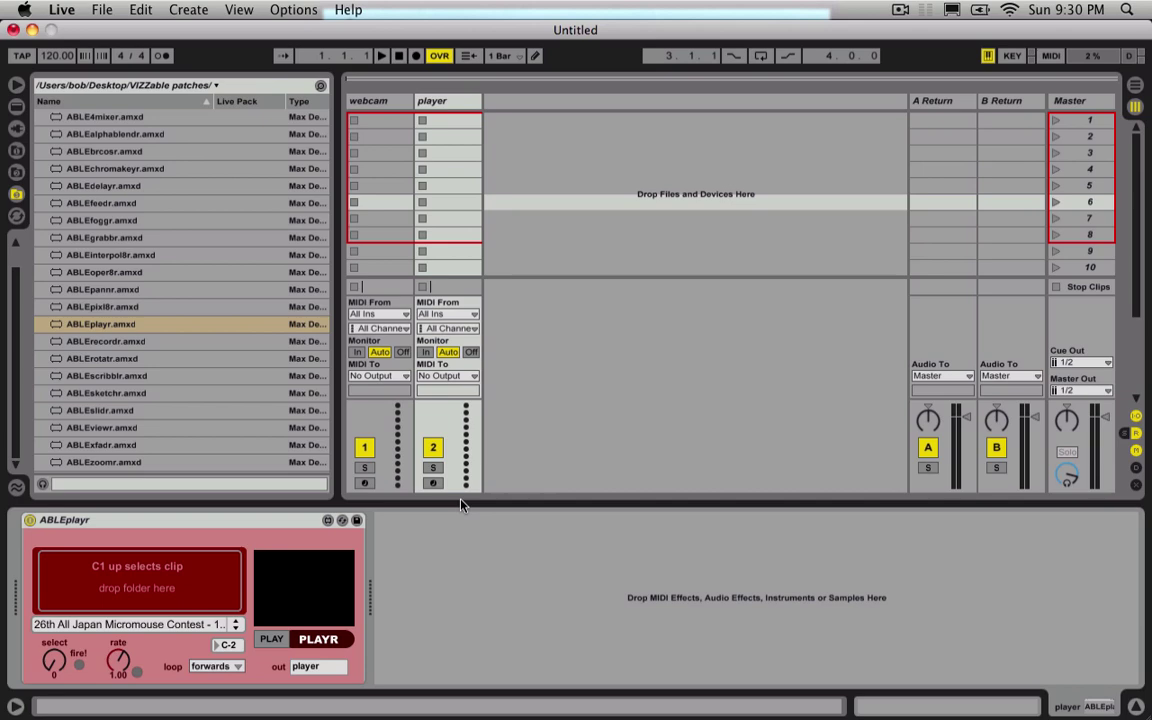
{"action": "left_click", "coordinate": [425, 352]}
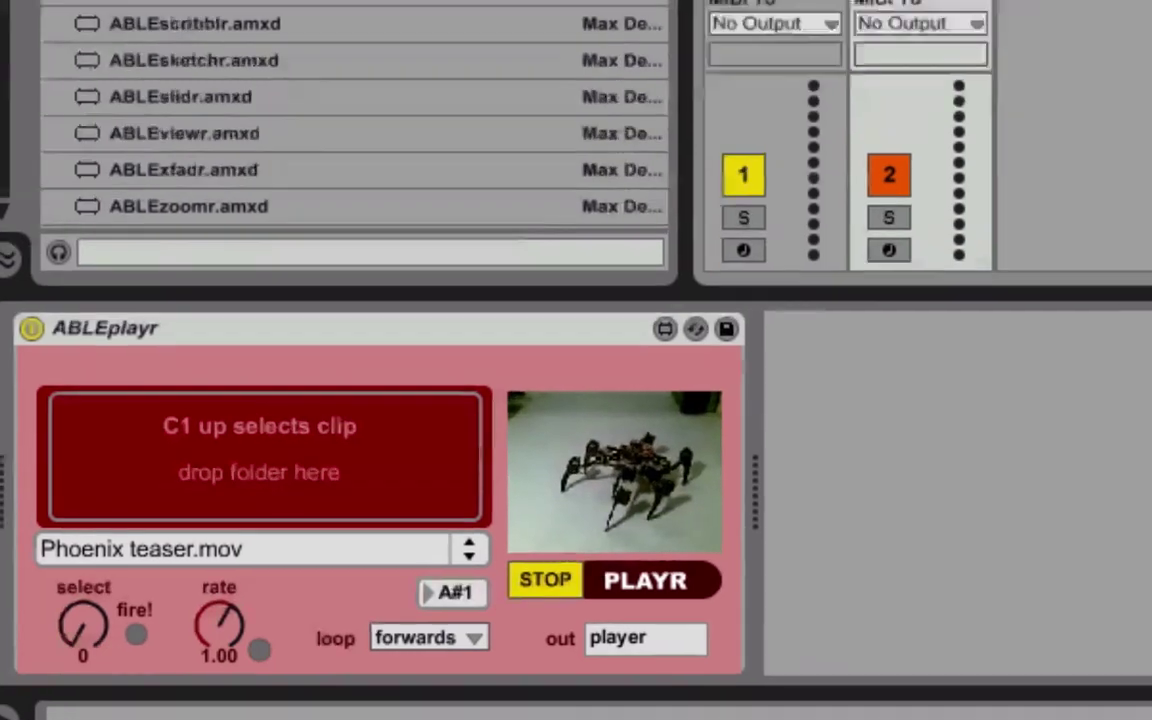
Add a third MIDI track with ABLE4mixer taking 'player' and 'grabber2' as inputs.
{"action": "key", "text": "ctrl+shift+t"}
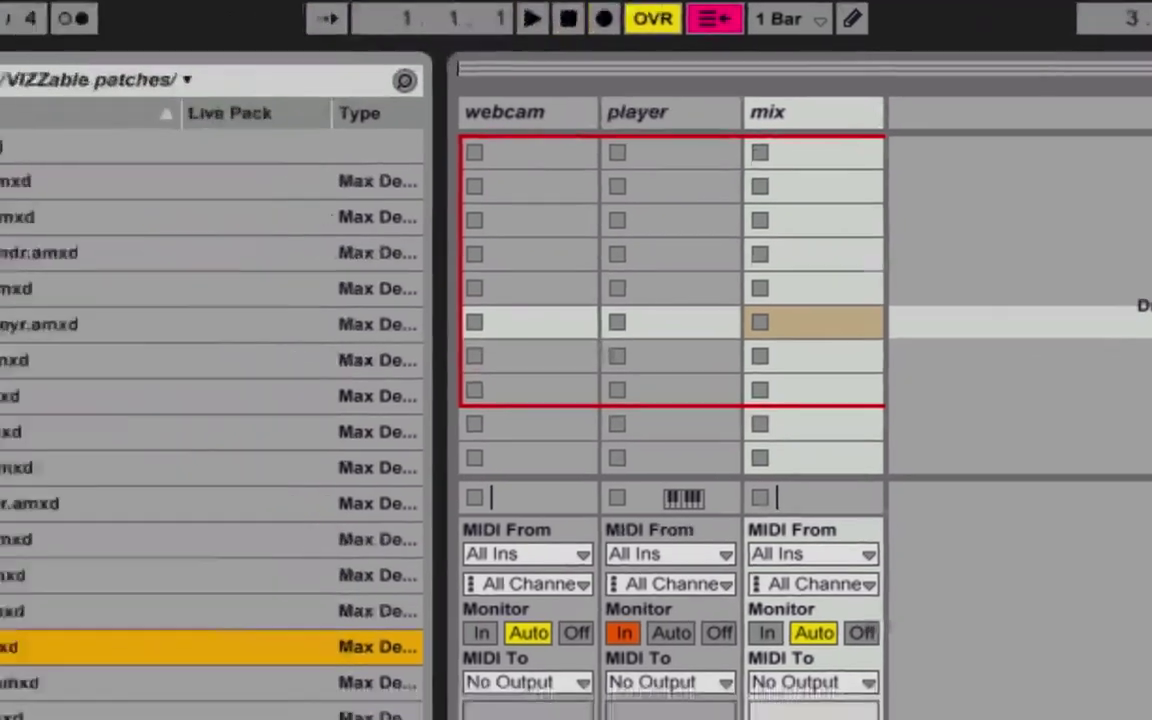
{"action": "left_click_drag", "start_coordinate": [160, 175], "coordinate": [550, 150]}
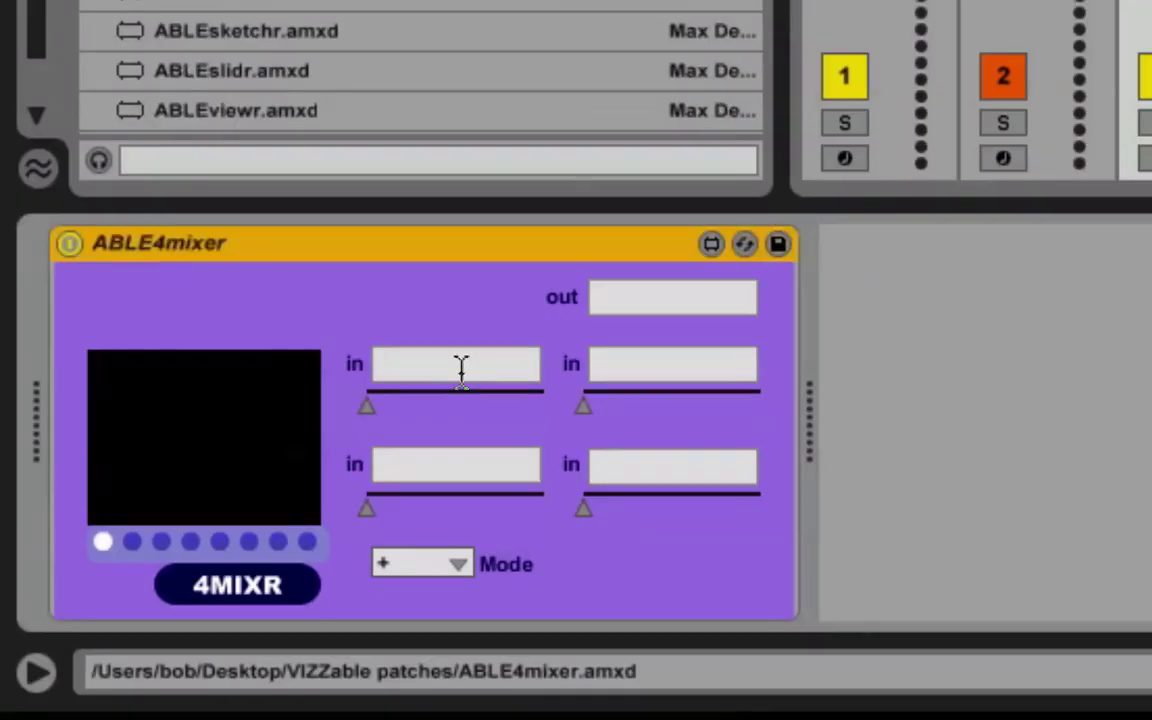
{"action": "left_click", "coordinate": [476, 363]}
{"action": "type", "text": "pl"}
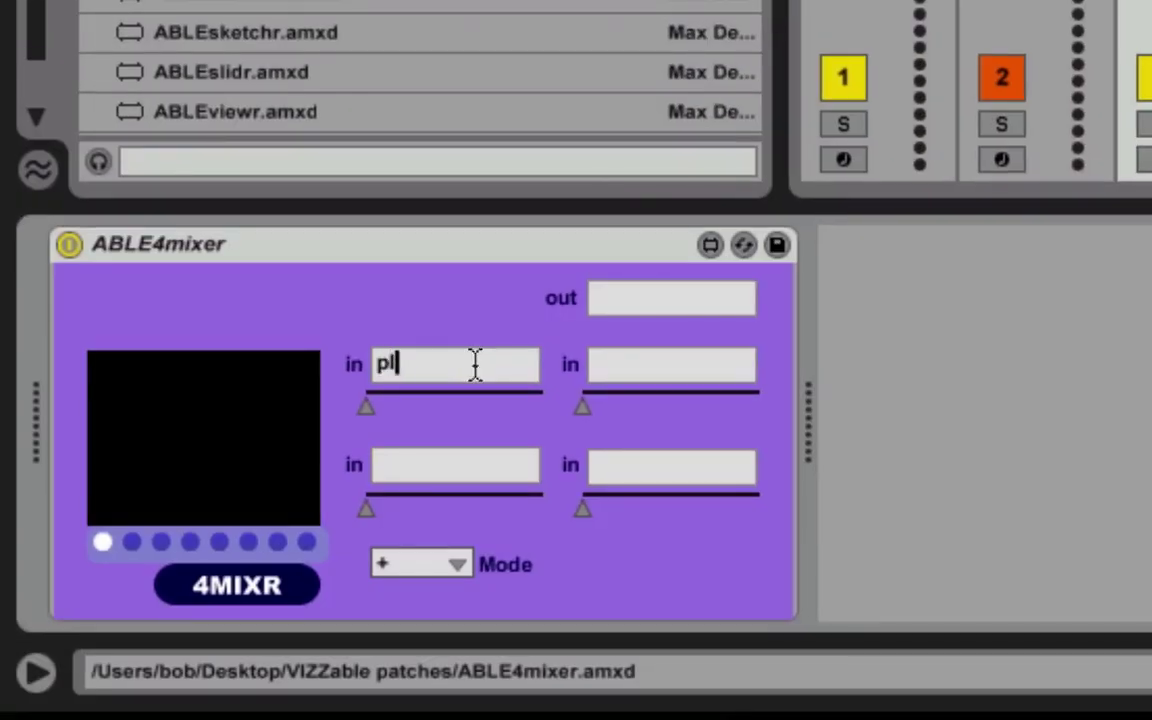
{"action": "type", "text": "ayer"}
{"action": "left_click", "coordinate": [658, 362]}
{"action": "type", "text": "gr"}
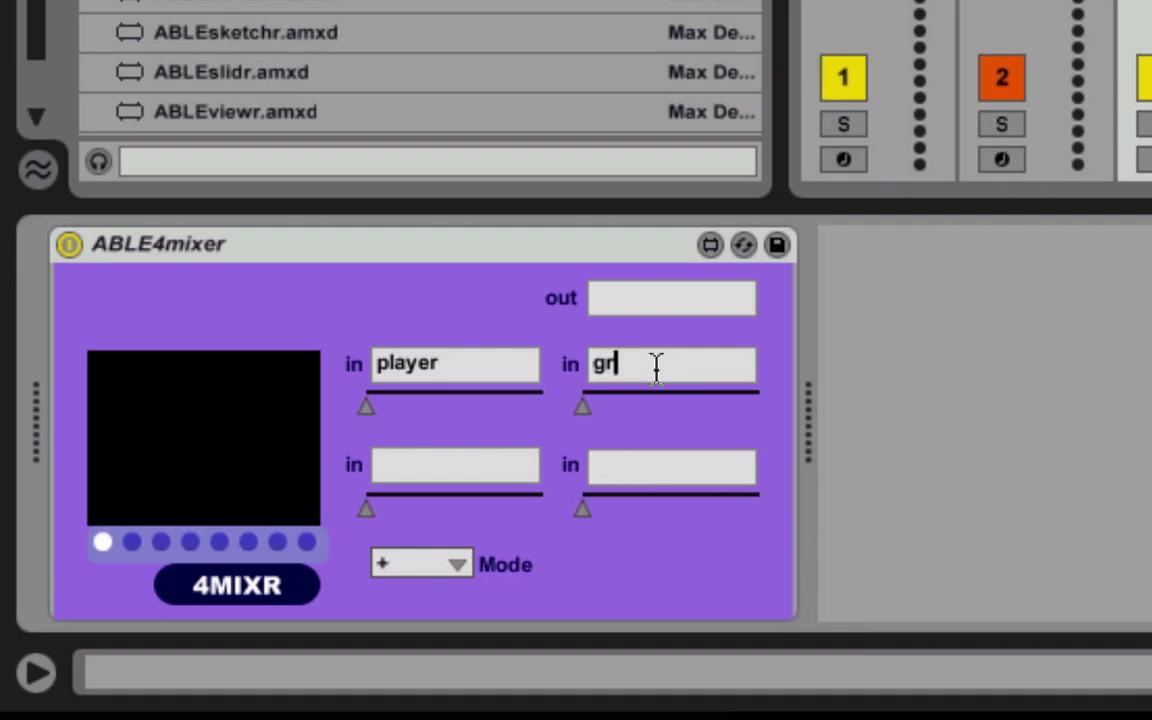
{"action": "type", "text": "abber2"}
{"action": "key", "text": "Return"}
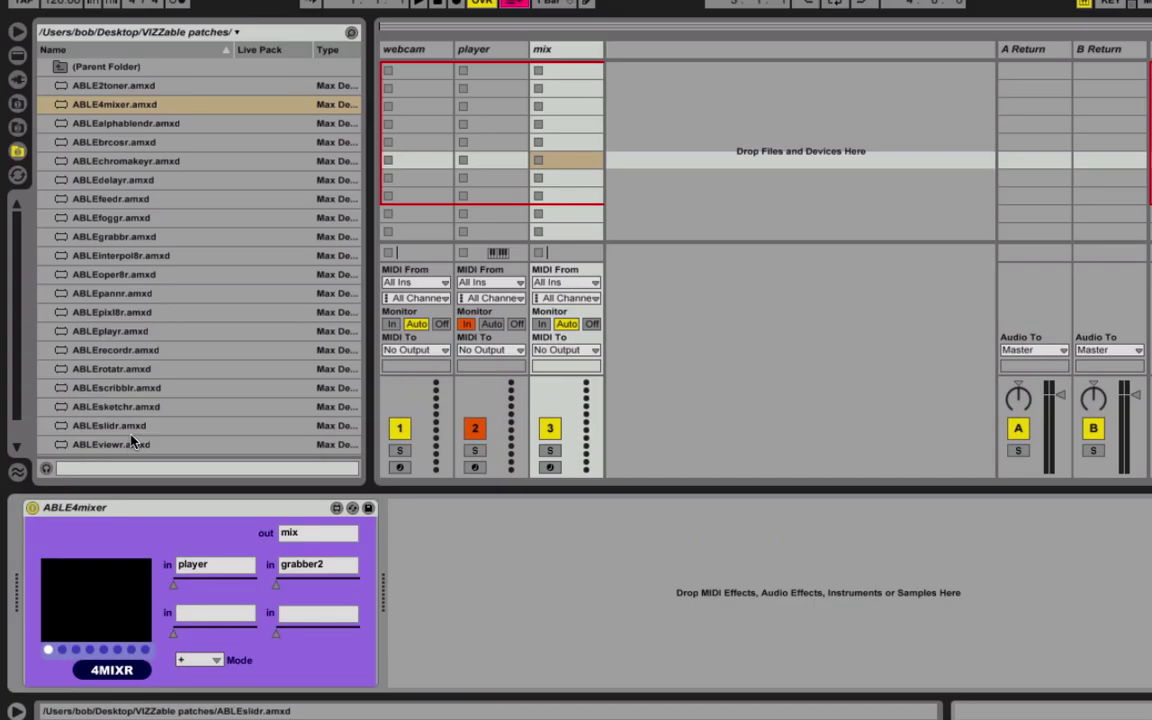
Place an ABLEviewr module after the mixer.
{"action": "mouse_move", "coordinate": [286, 112]}
{"action": "left_mouse_down"}
{"action": "mouse_move", "coordinate": [856, 303]}
{"action": "mouse_move", "coordinate": [932, 373]}
{"action": "left_mouse_up"}
{"action": "left_click_drag", "start_coordinate": [448, 568], "coordinate": [445, 565]}
{"action": "left_click", "coordinate": [435, 535]}
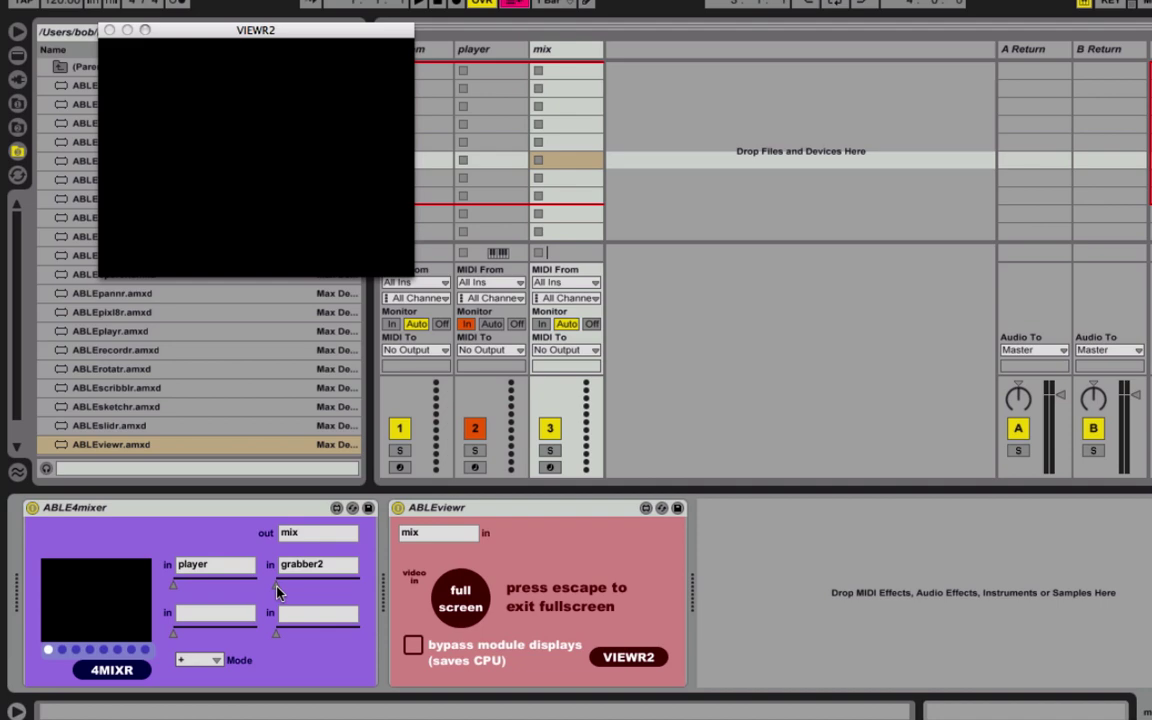
Slide the 4MIXR grabber2 crossfade right to blend the webcam into the mix.
{"action": "left_click_drag", "start_coordinate": [277, 590], "coordinate": [360, 585]}
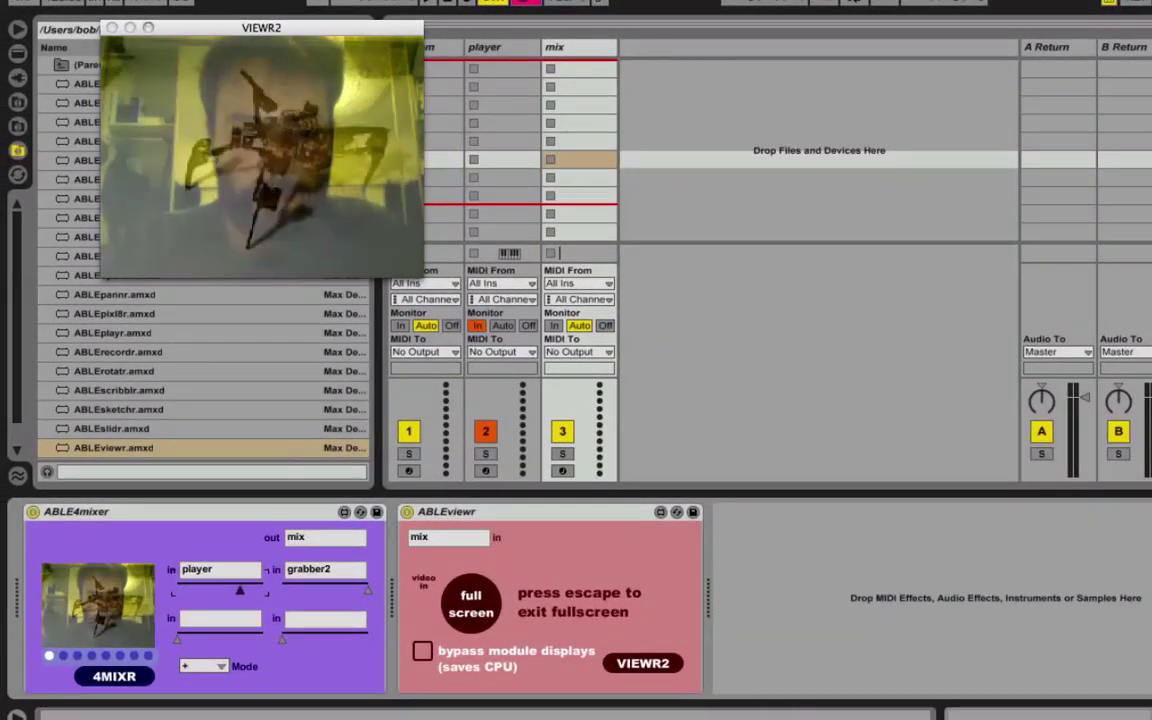
Move the VIEWR2 window to the right and set the 4MIXR blend mode to -m.
{"action": "left_click_drag", "start_coordinate": [330, 27], "coordinate": [1070, 87]}
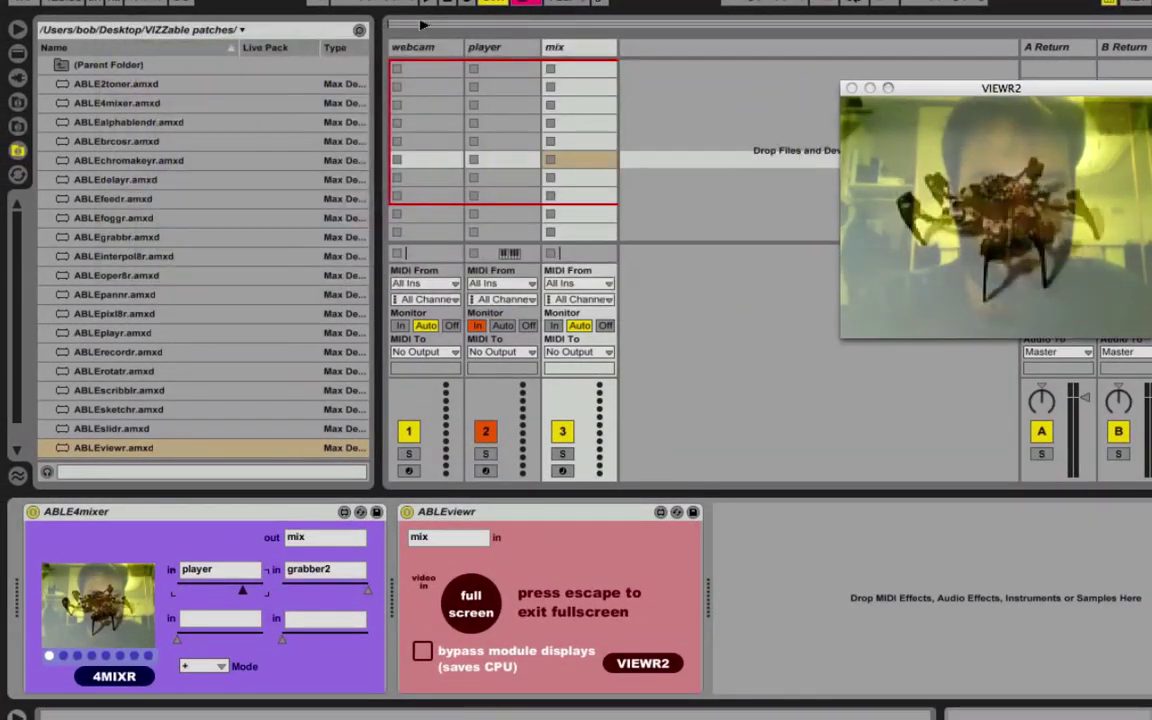
{"action": "left_click", "coordinate": [402, 48]}
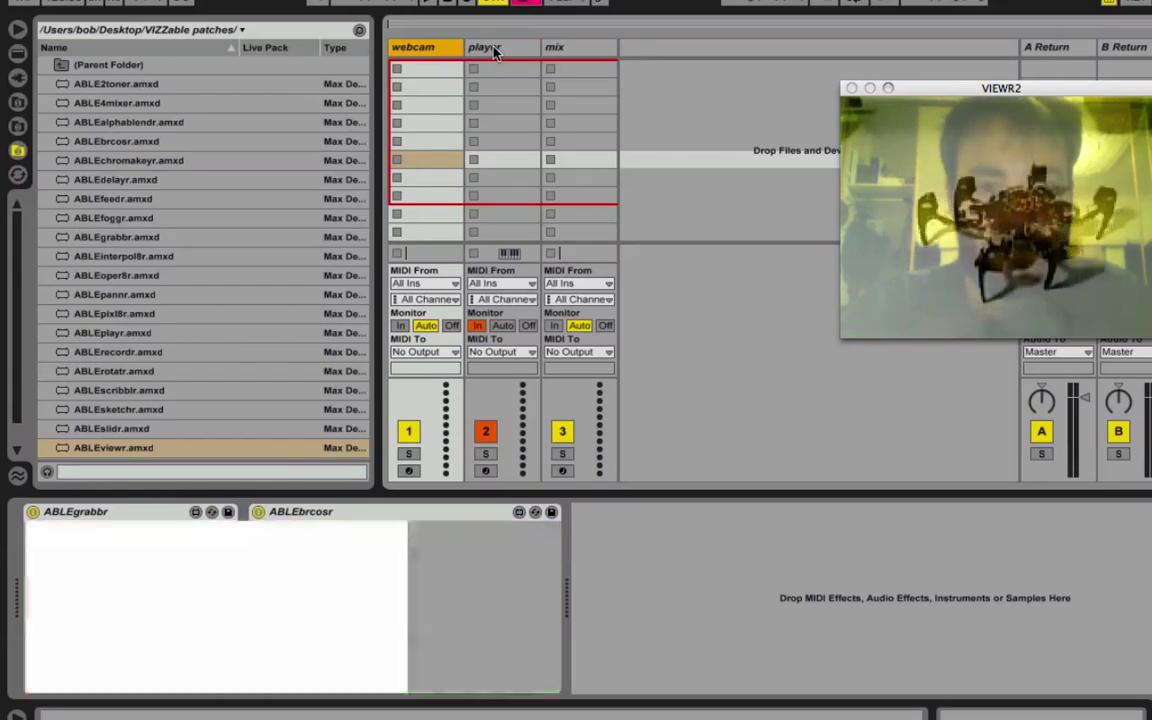
{"action": "left_click", "coordinate": [493, 50]}
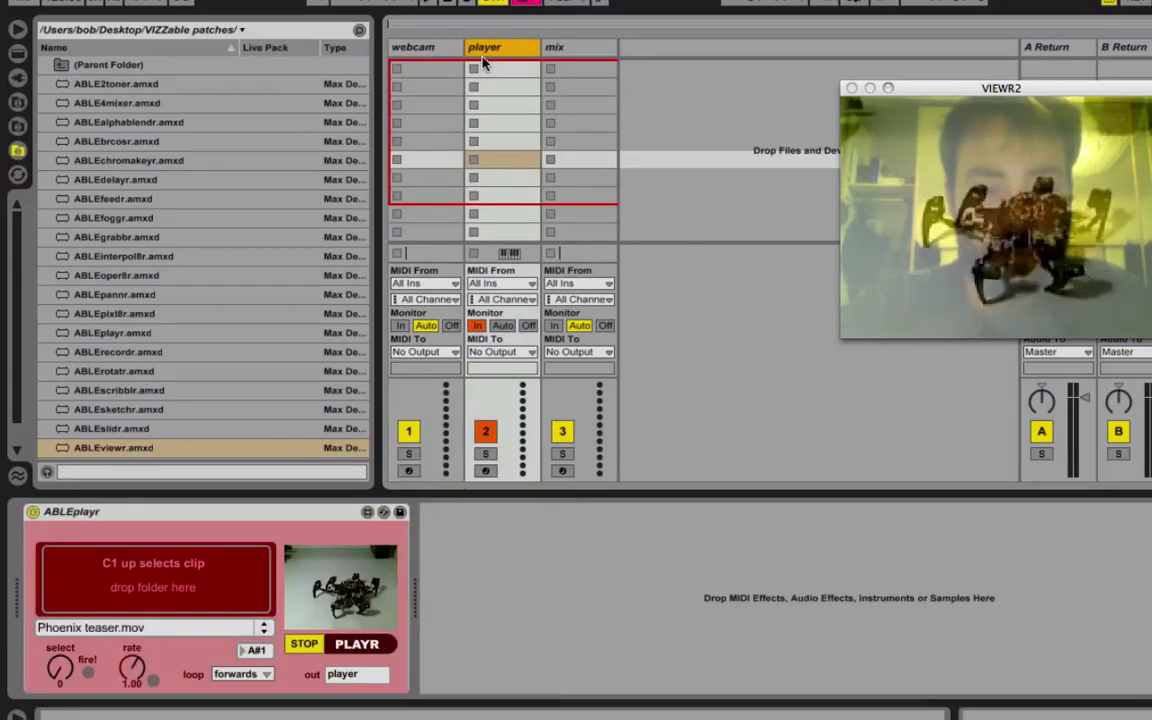
{"action": "left_click", "coordinate": [581, 47]}
{"action": "left_click", "coordinate": [200, 665]}
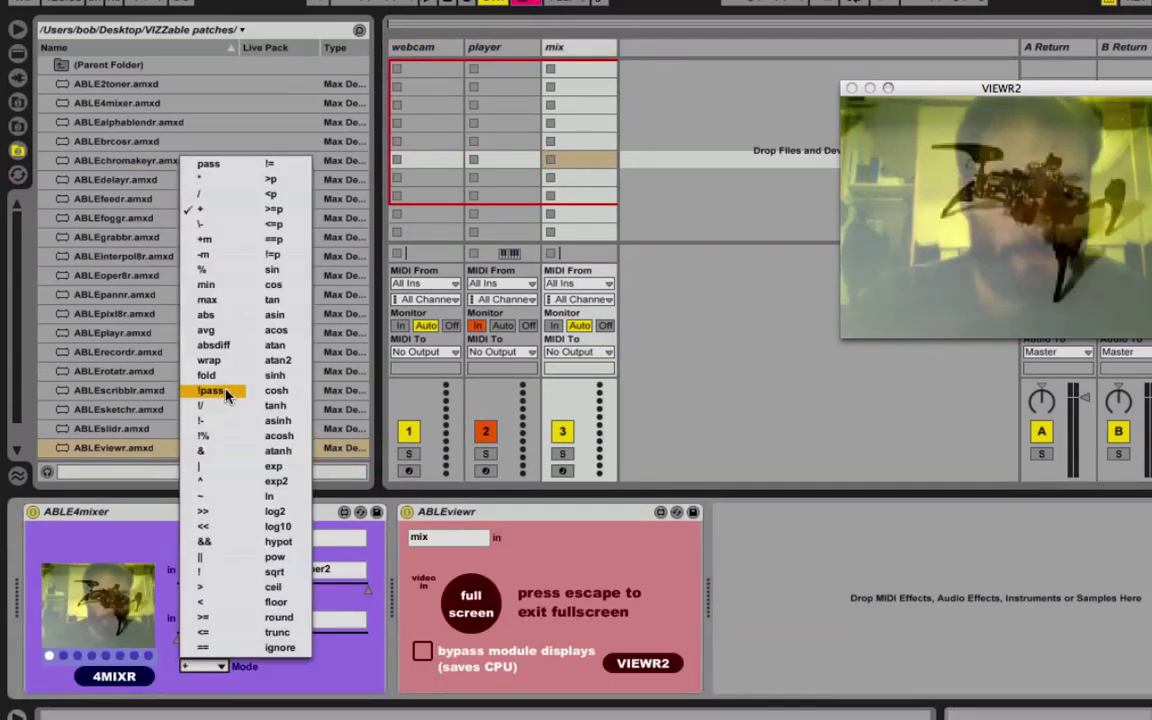
{"action": "left_click", "coordinate": [228, 177]}
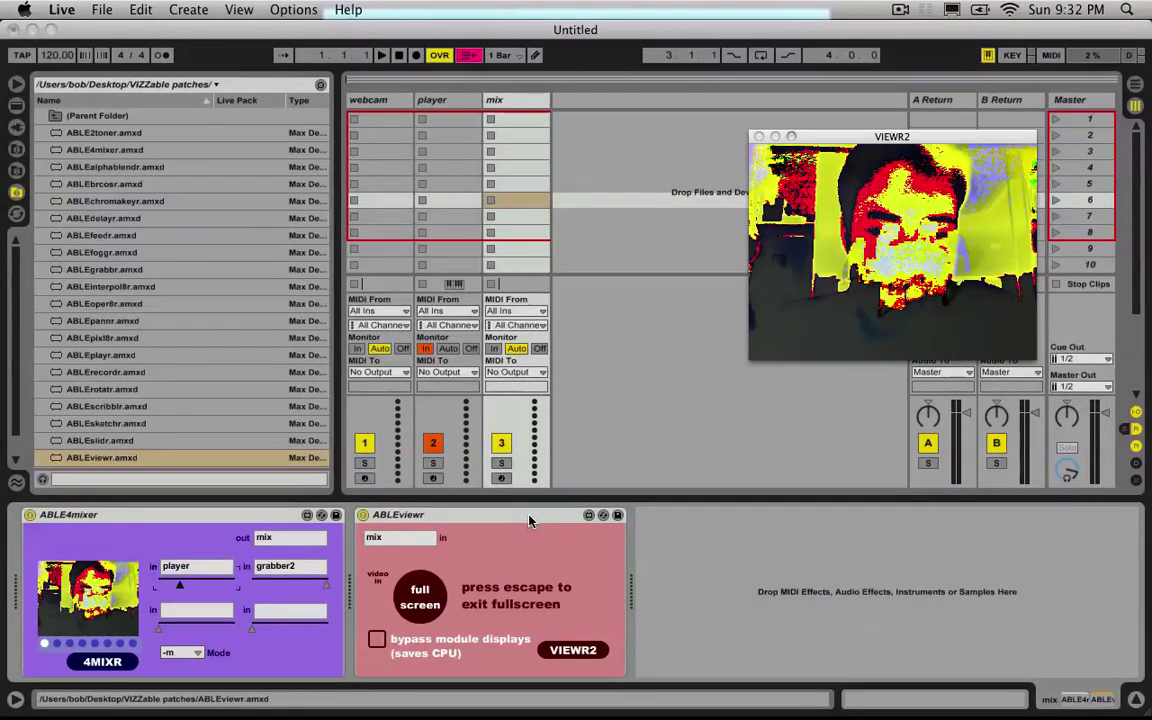
With the player track selected, browse the VIZZable patches and load ABLErecordr.amxd.
{"action": "left_click", "coordinate": [447, 102]}
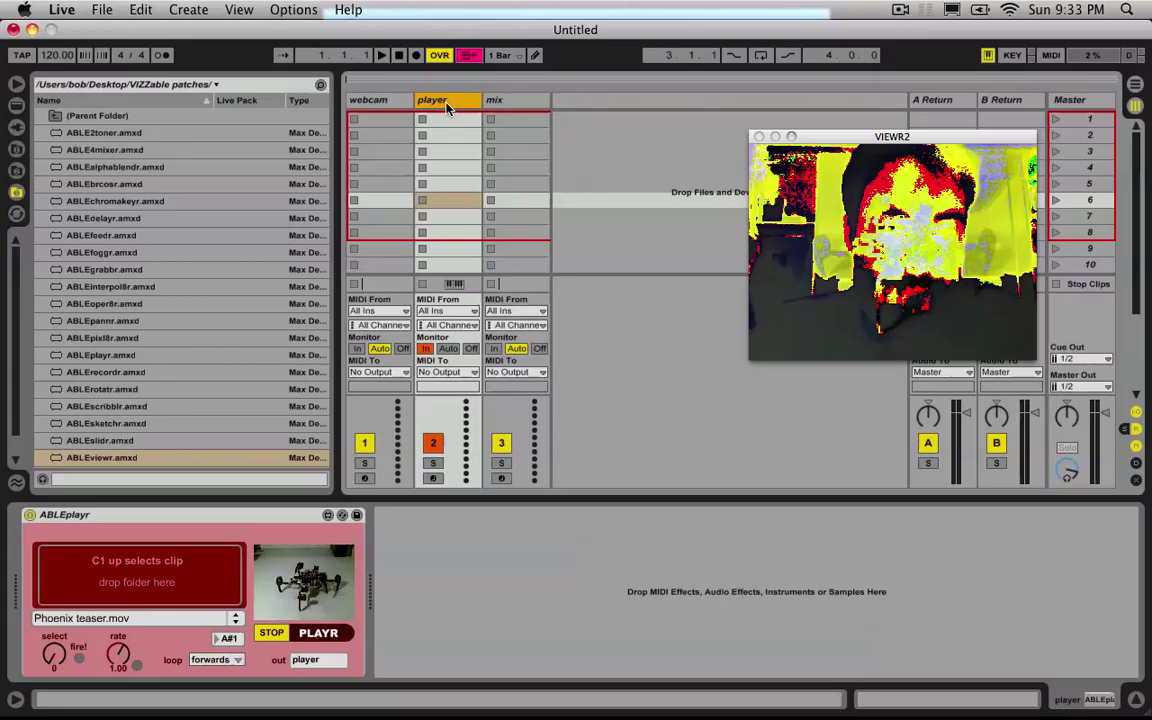
{"action": "scroll", "coordinate": [114, 468], "scroll_direction": "down", "scroll_amount": 2}
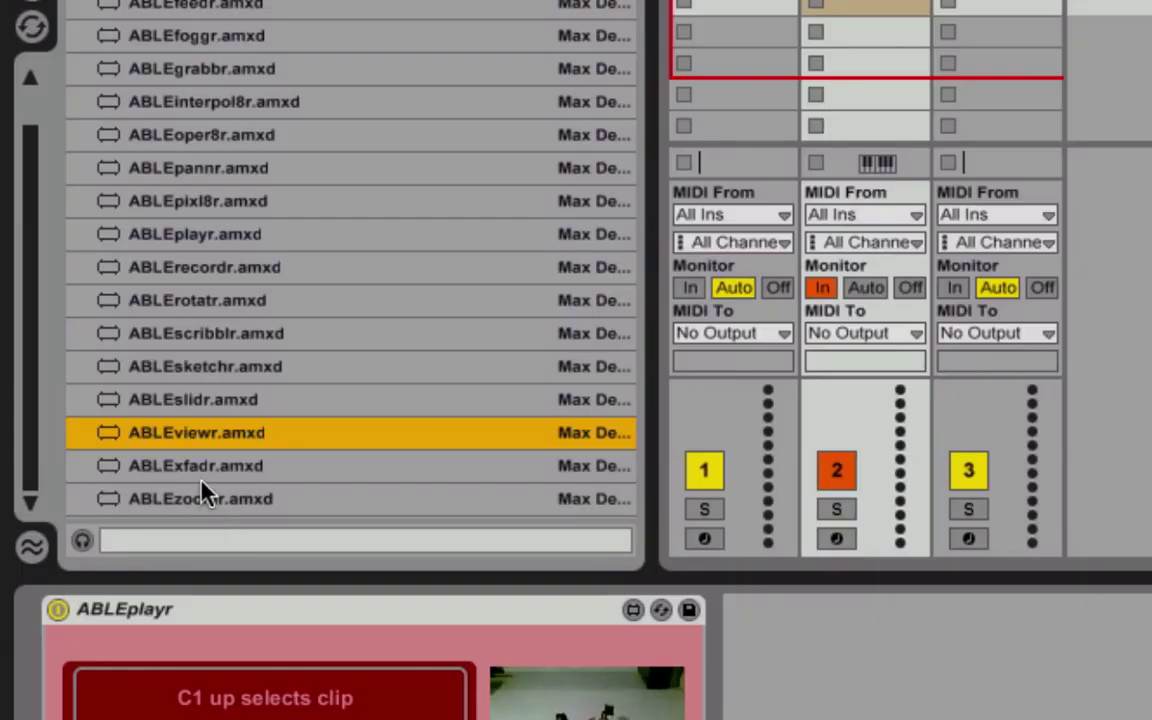
{"action": "left_click", "coordinate": [199, 476]}
{"action": "left_click", "coordinate": [188, 440]}
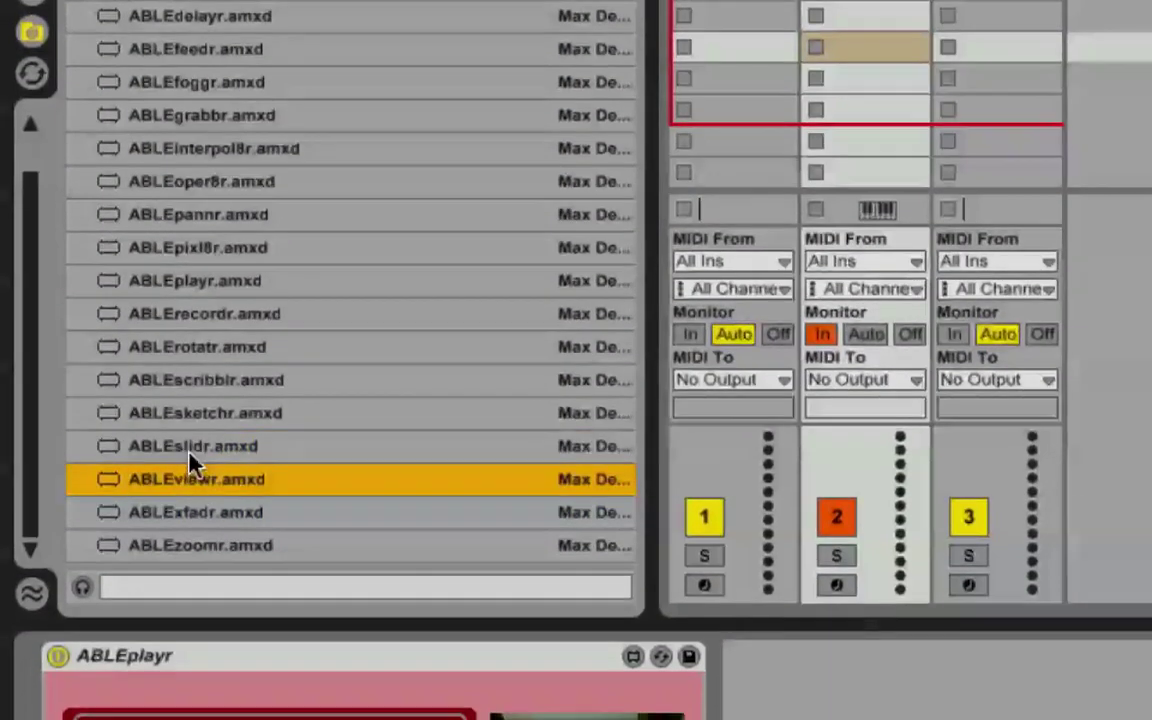
{"action": "left_click", "coordinate": [190, 452]}
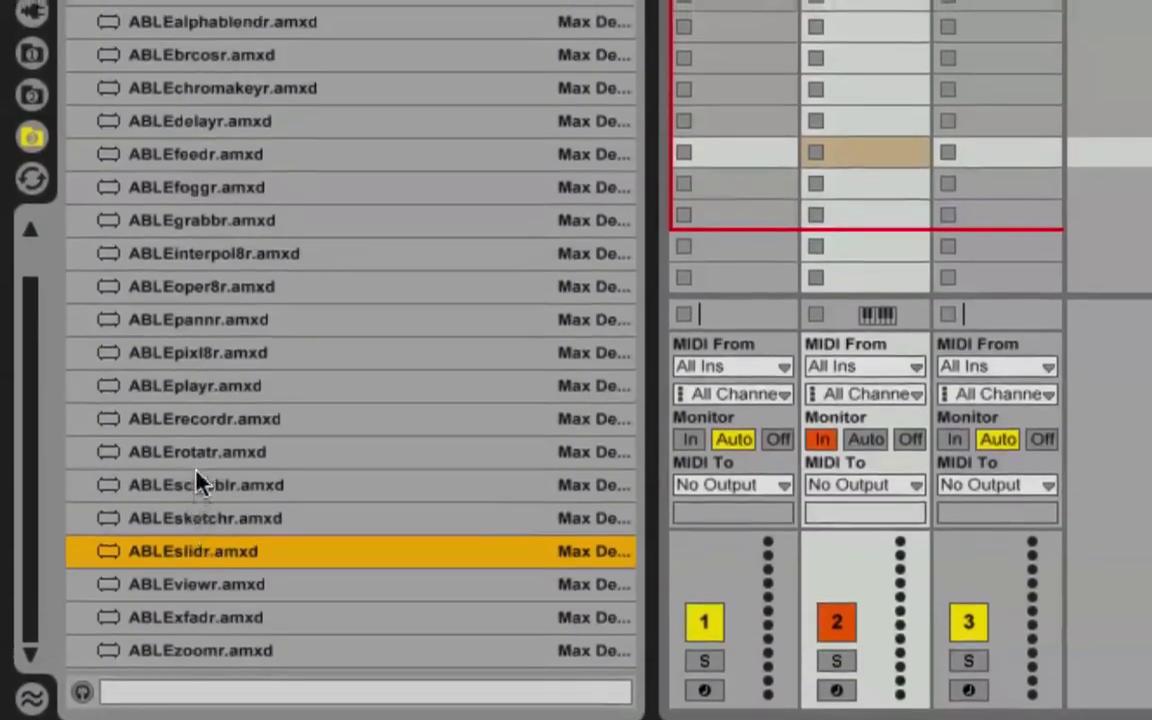
{"action": "scroll", "coordinate": [205, 420], "scroll_direction": "up", "scroll_amount": 2}
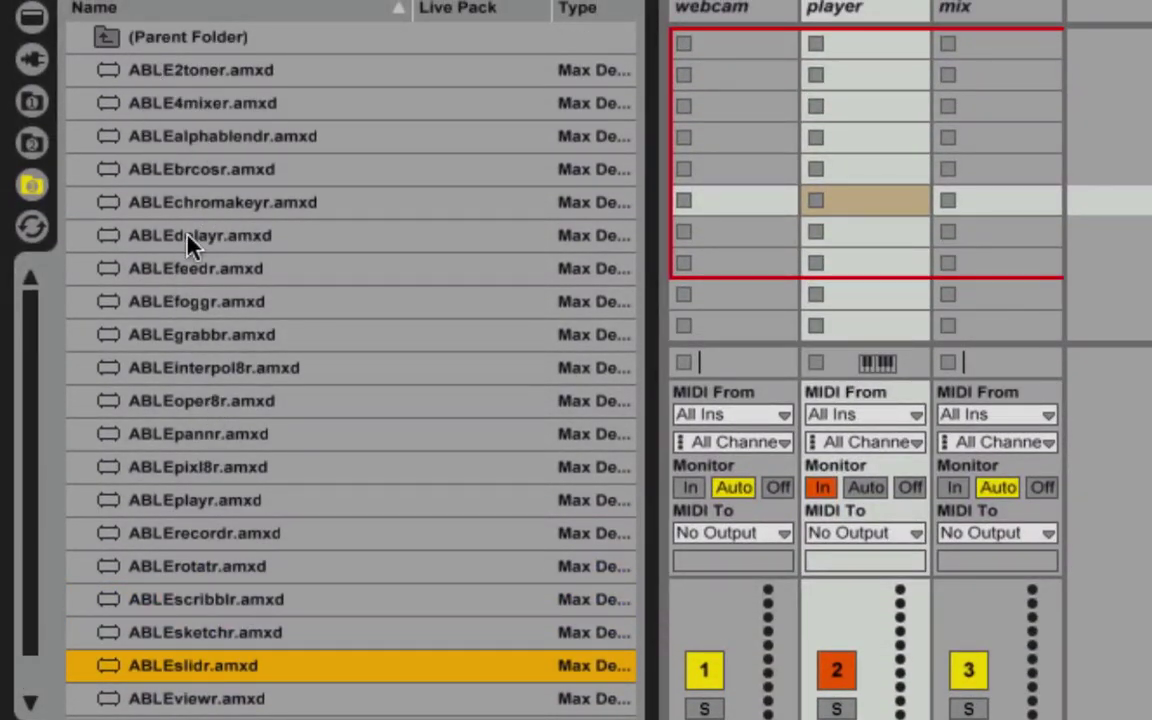
{"action": "left_click", "coordinate": [265, 533]}
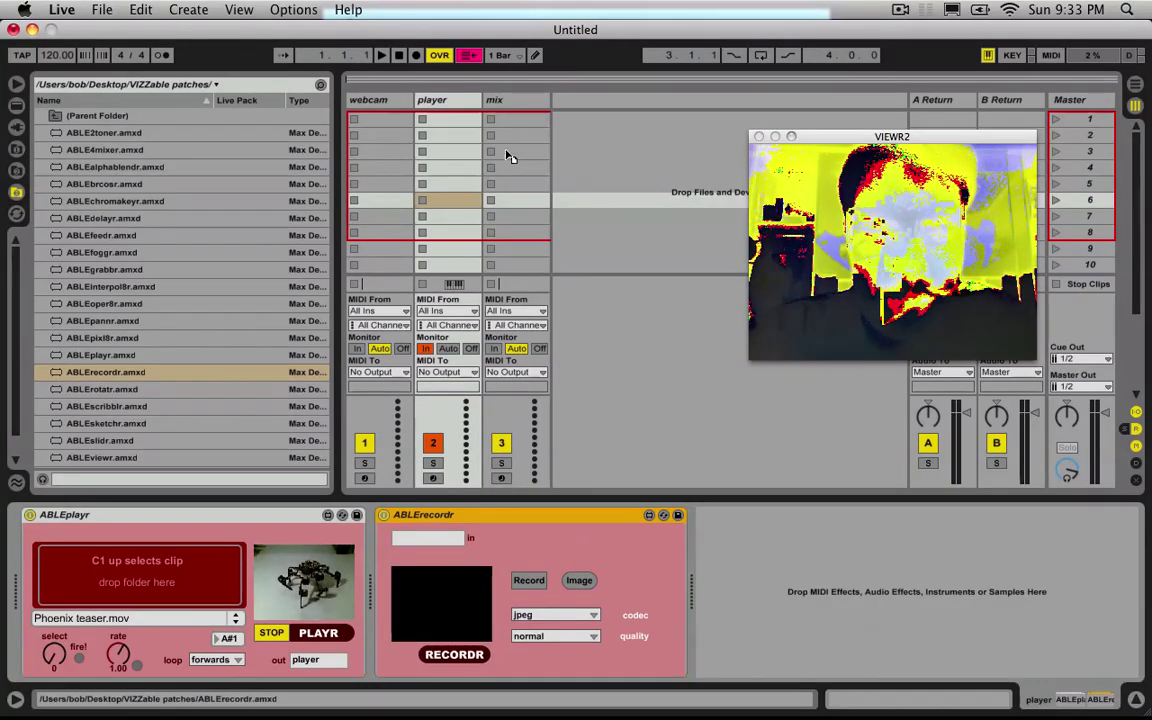
Load ABLErecordr on the mix track with input 'mix', keeping jpeg codec and normal quality.
{"action": "left_click", "coordinate": [500, 100]}
{"action": "key", "text": "Return"}
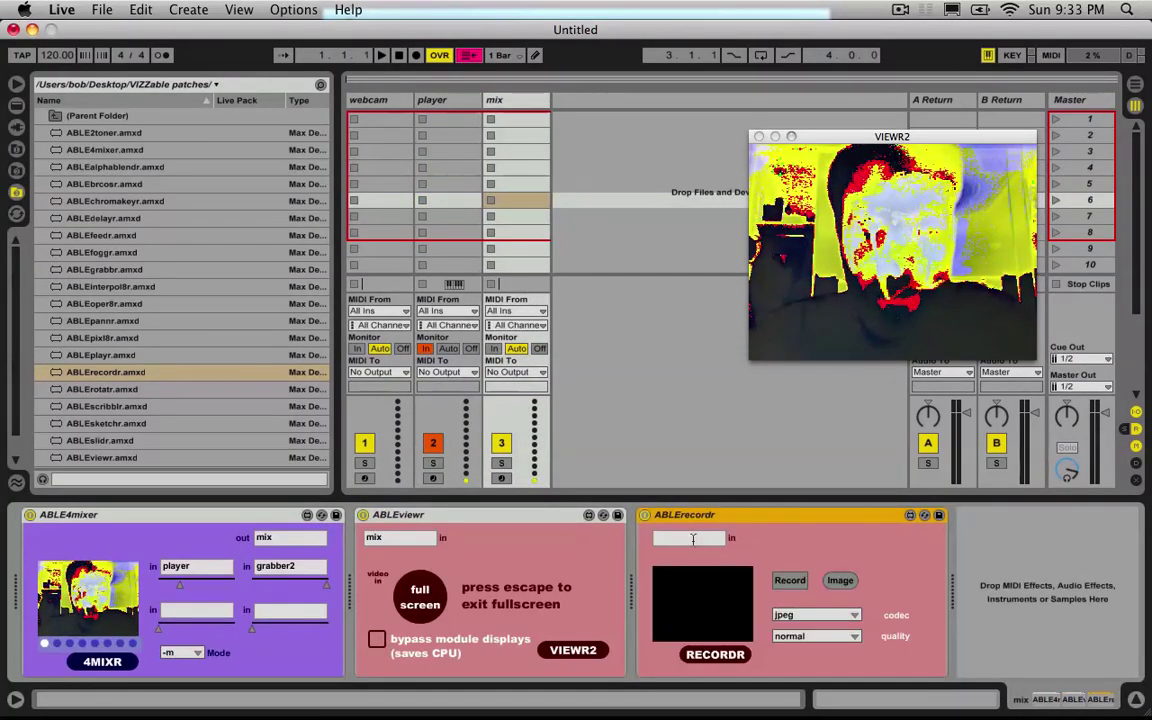
{"action": "left_click", "coordinate": [690, 538]}
{"action": "type", "text": "mix"}
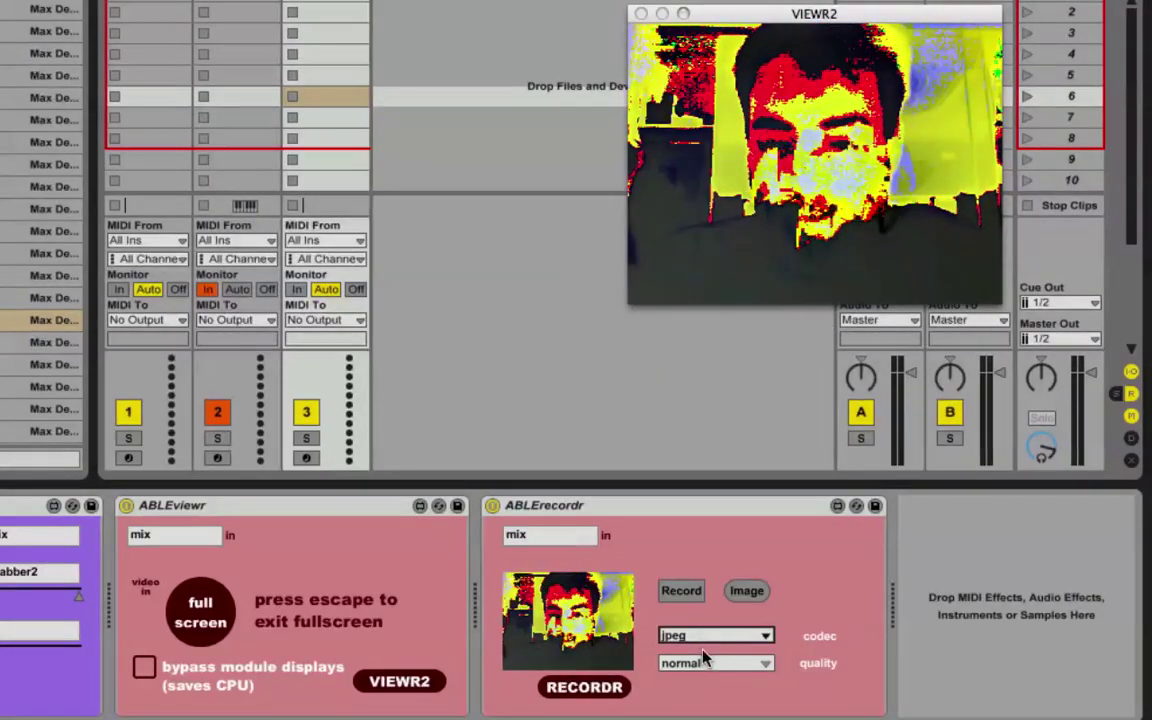
{"action": "left_click", "coordinate": [700, 662]}
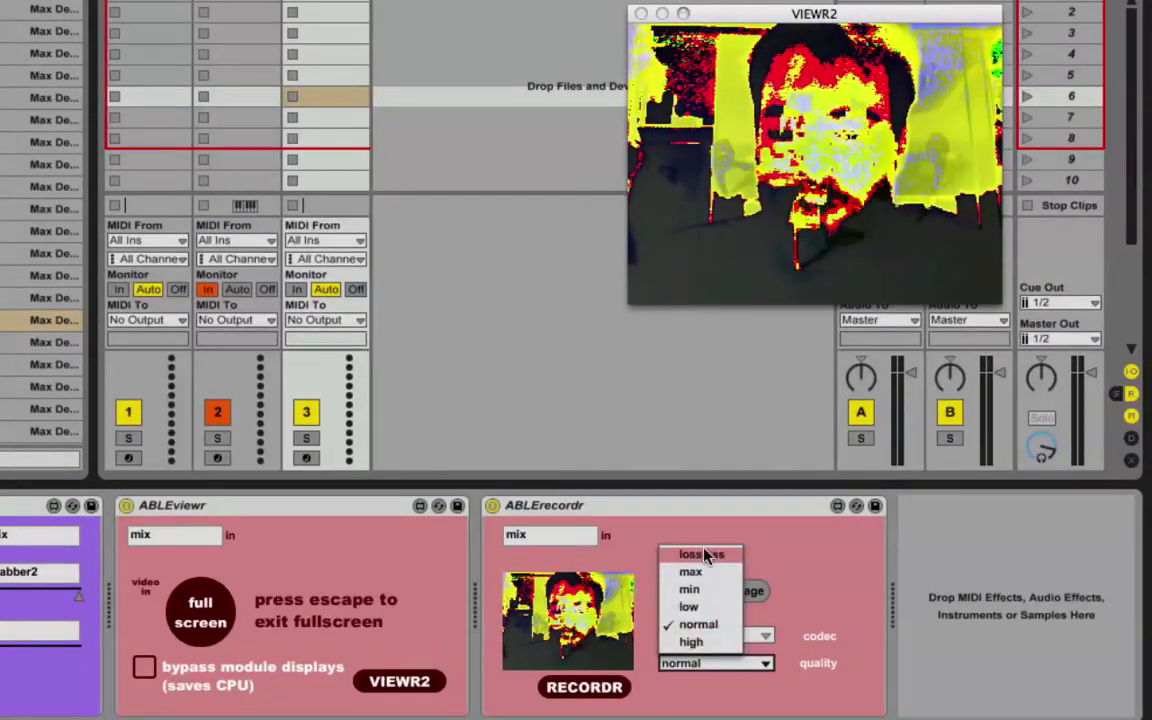
{"action": "left_click", "coordinate": [698, 624]}
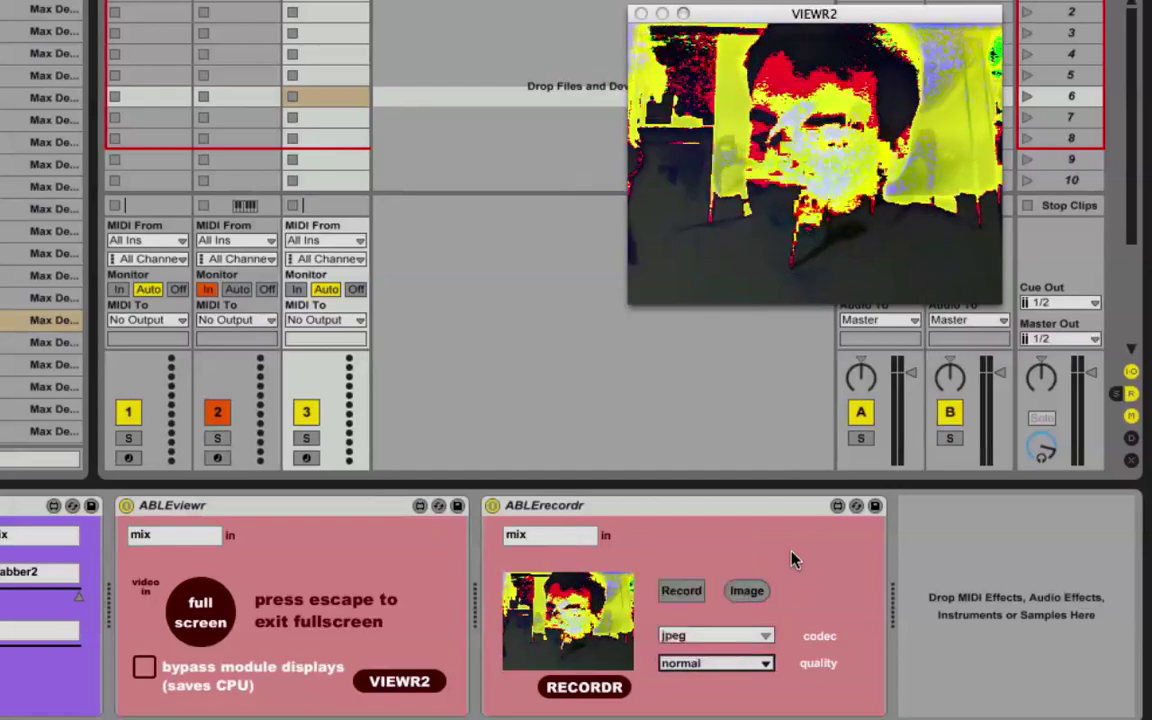
Record the mix output to nameo!.mov on the Desktop, then stop the recording.
{"action": "left_click", "coordinate": [684, 592]}
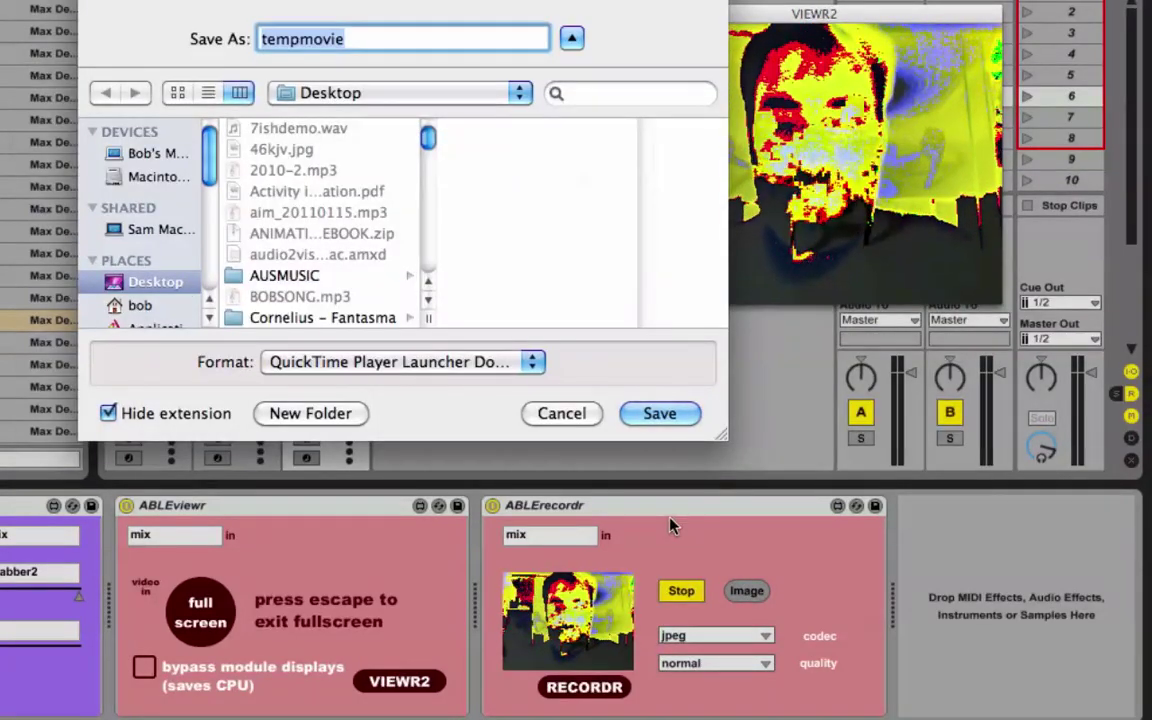
{"action": "type", "text": "name"}
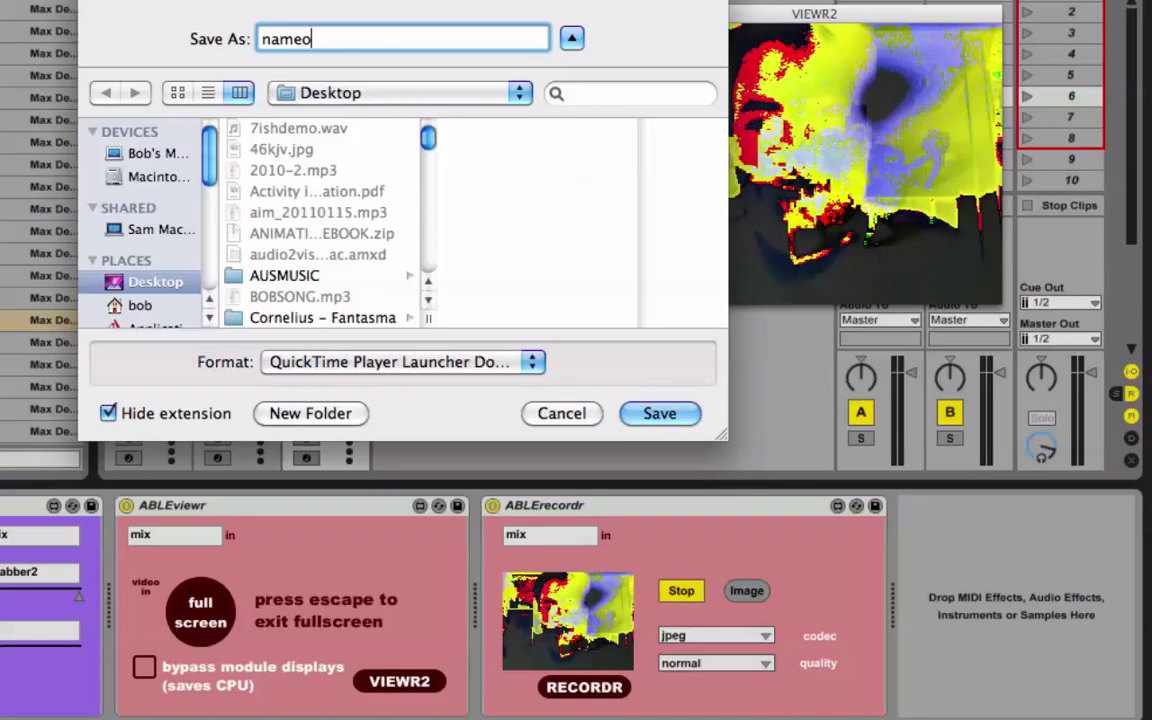
{"action": "type", "text": "o"}
{"action": "type", "text": "1"}
{"action": "key", "text": "Return"}
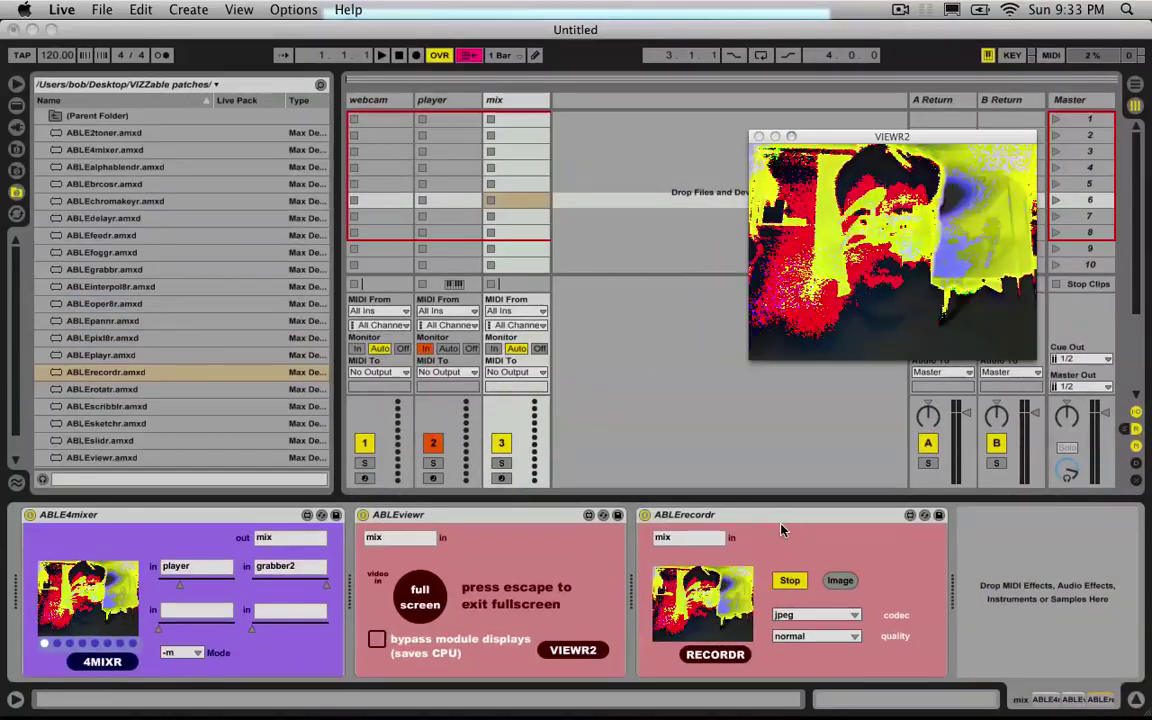
{"action": "left_click", "coordinate": [790, 580]}
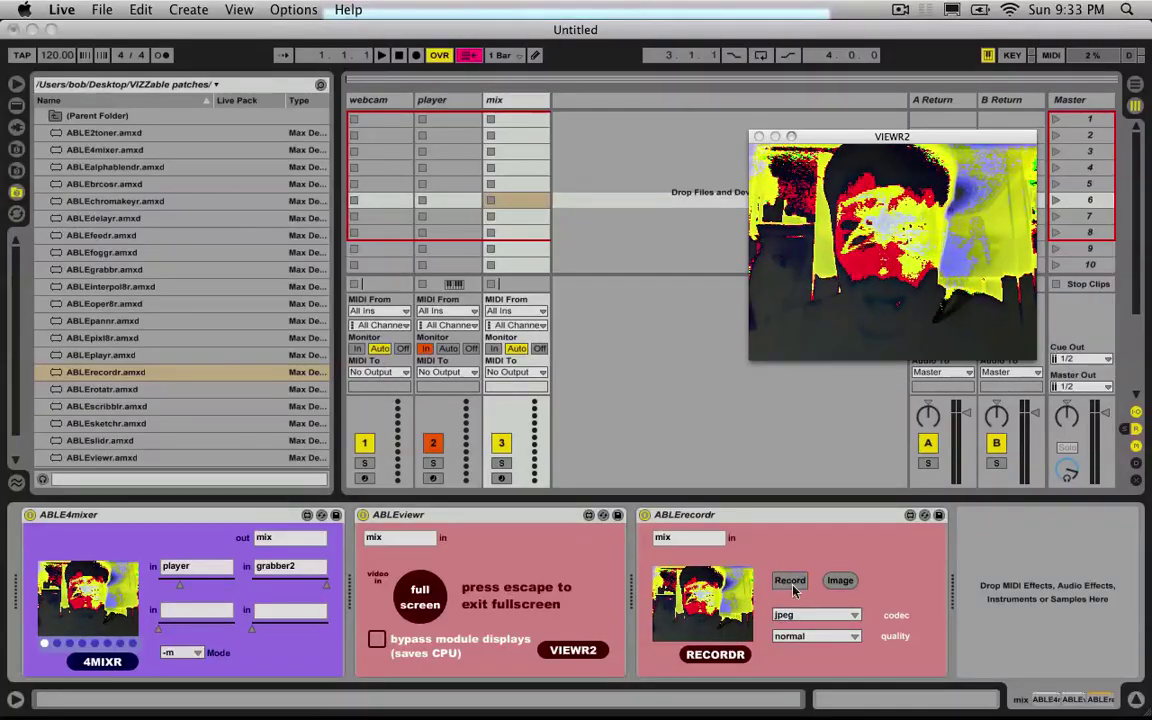
Quick Look the recorded nameo!.mov on the desktop, close it, and return to Ableton Live.
{"action": "mouse_move", "coordinate": [28, 42]}
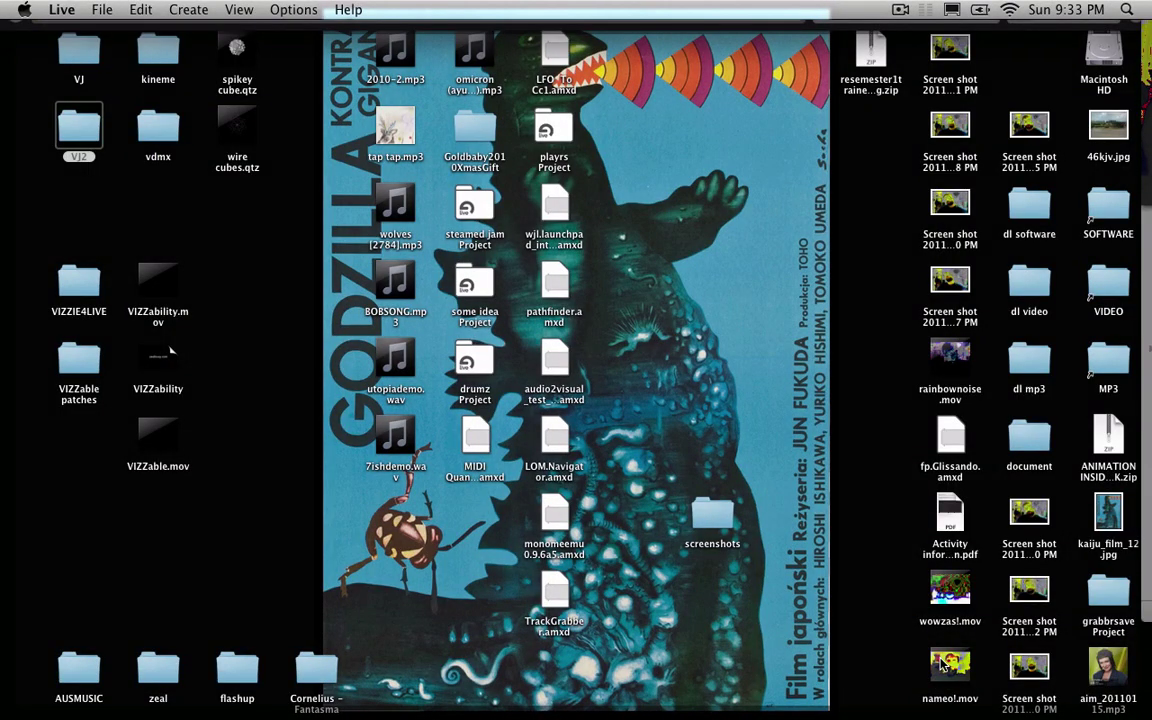
{"action": "left_click", "coordinate": [942, 666]}
{"action": "key", "text": "space"}
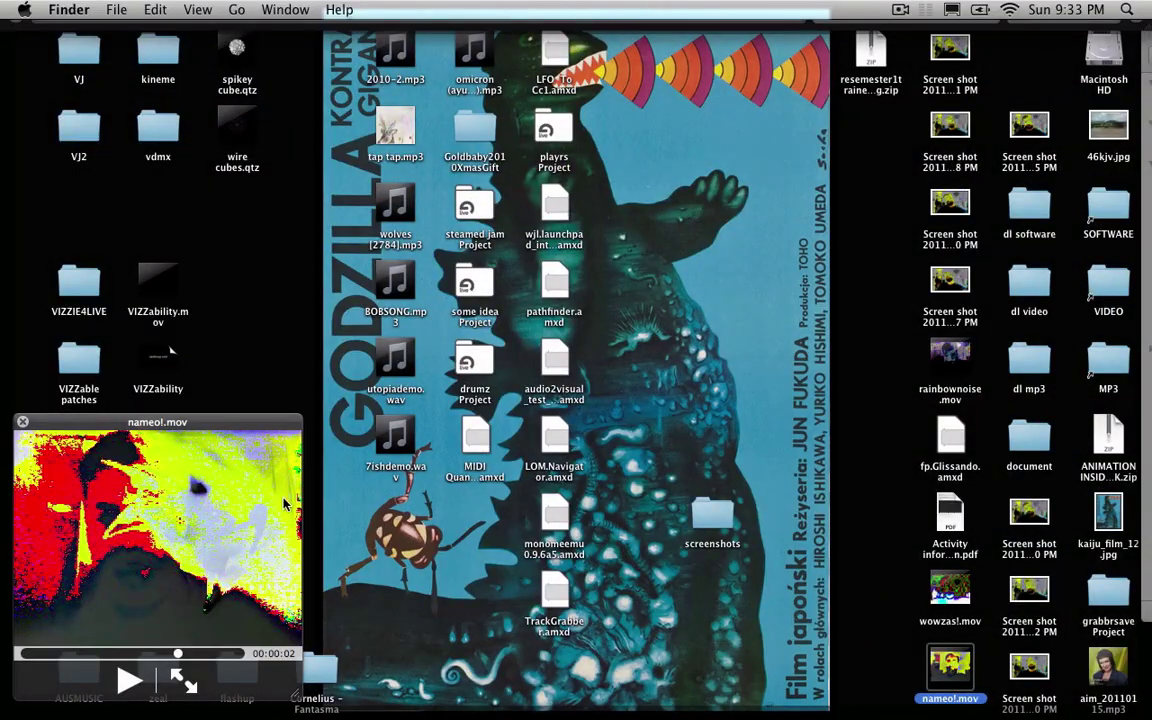
{"action": "key", "text": "space"}
{"action": "key", "text": "super+Tab"}
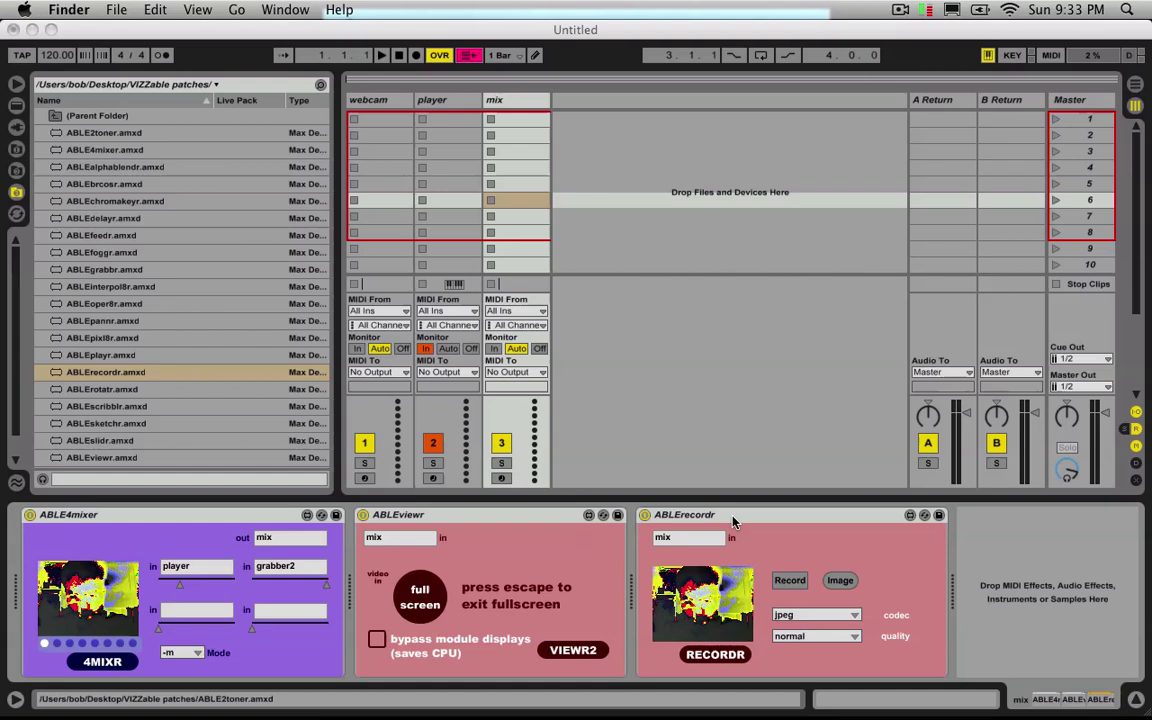
Delete the ABLErecordr device so ABLE4mixer feeds ABLEviewr directly again.
{"action": "left_click", "coordinate": [733, 518]}
{"action": "key", "text": "Delete"}
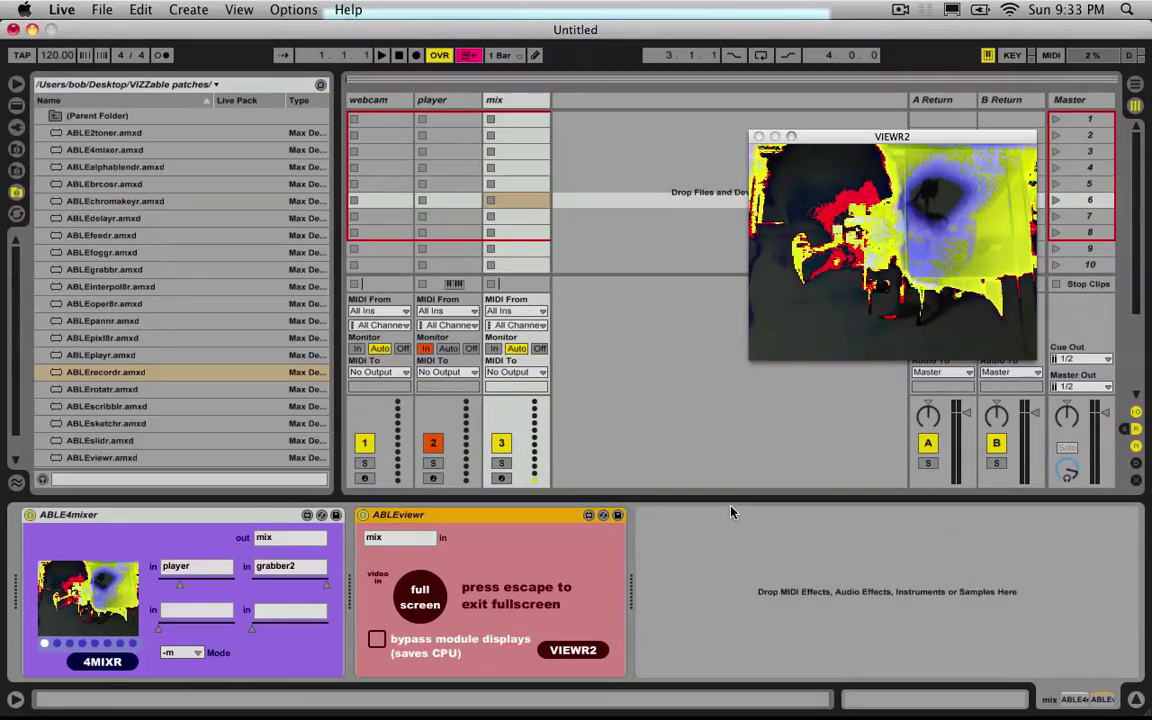